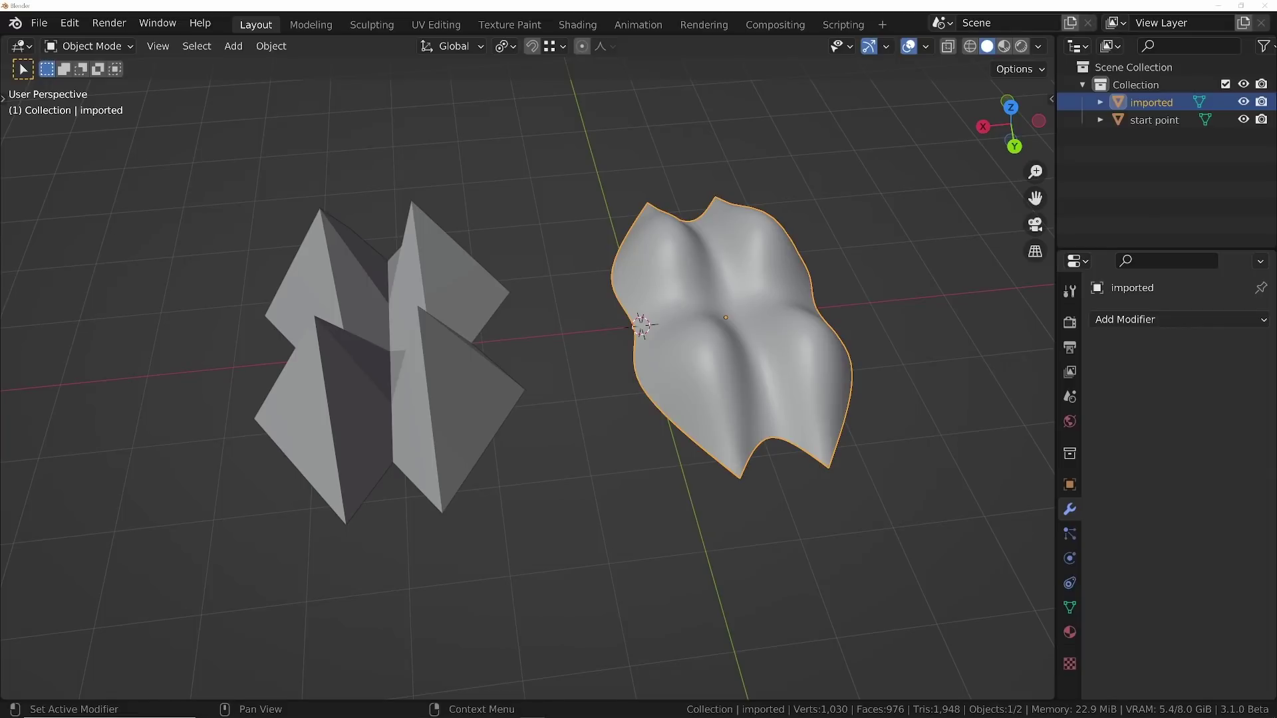
Examine the faceted start point mesh and the smooth imported mesh from several angles
middle_click_drag(748, 351, 712, 371)
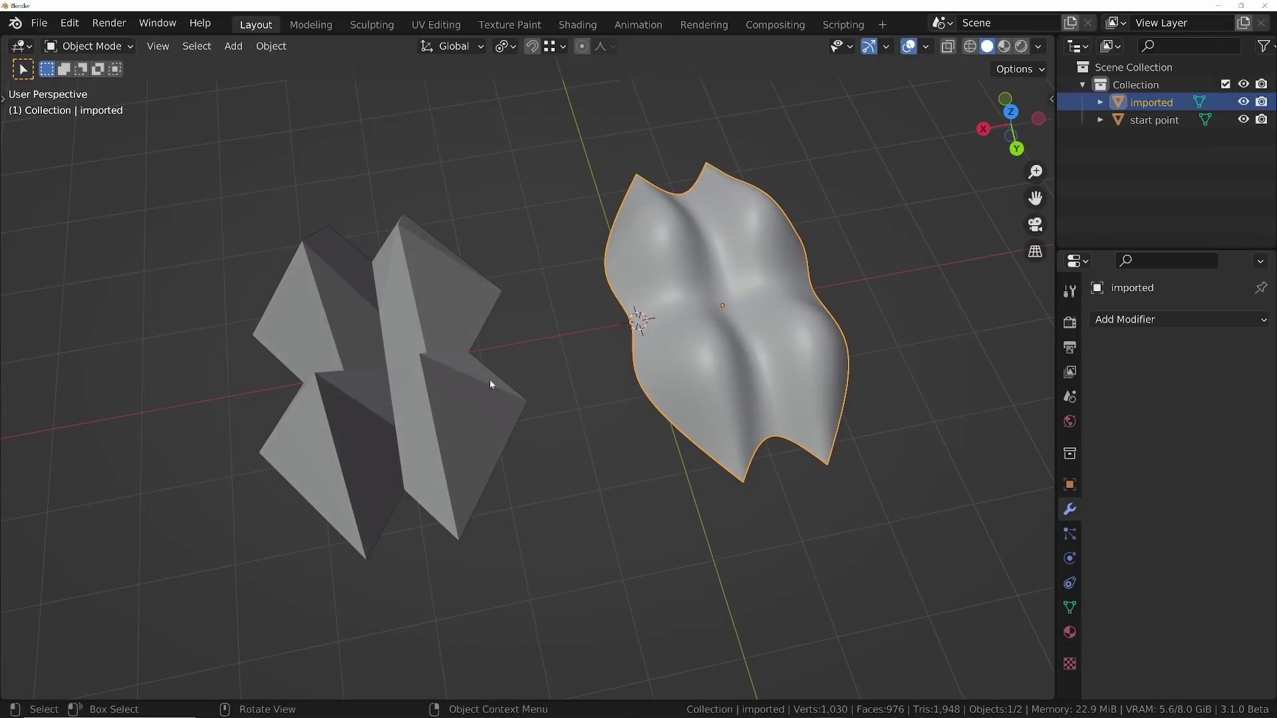
left_click(461, 403)
middle_click_drag(462, 403, 436, 360)
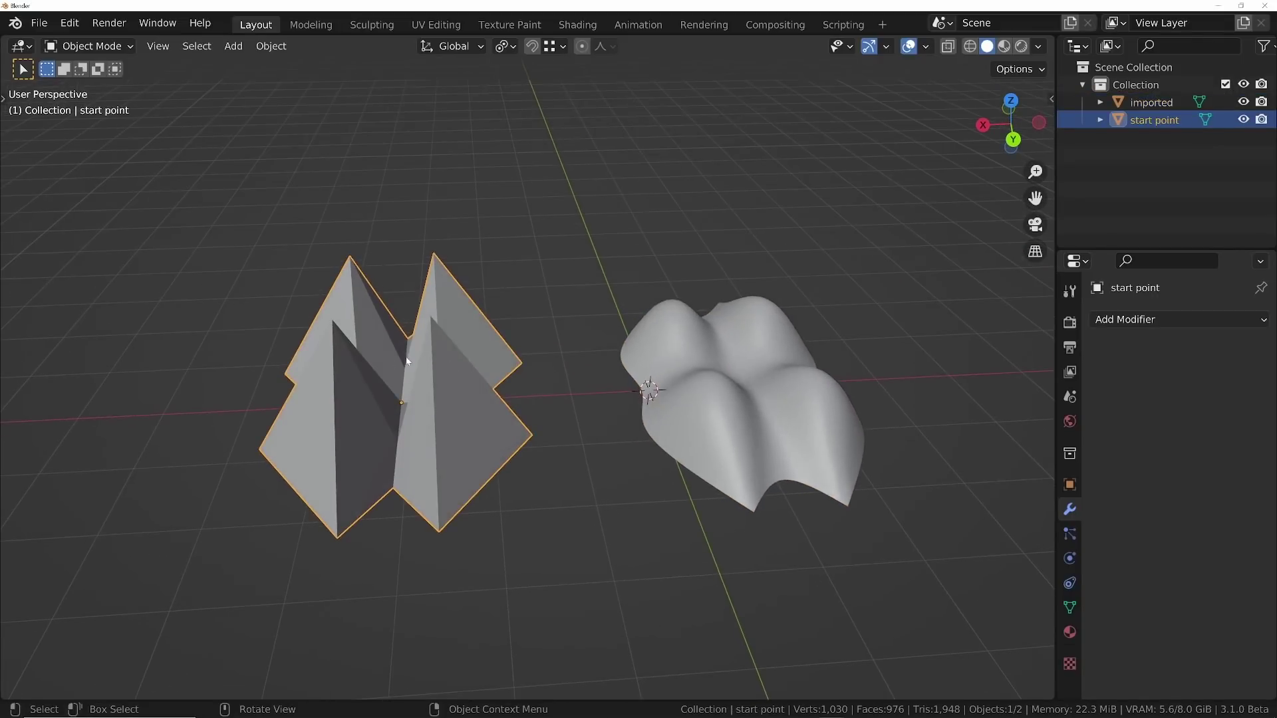
middle_click_drag(680, 378, 729, 426)
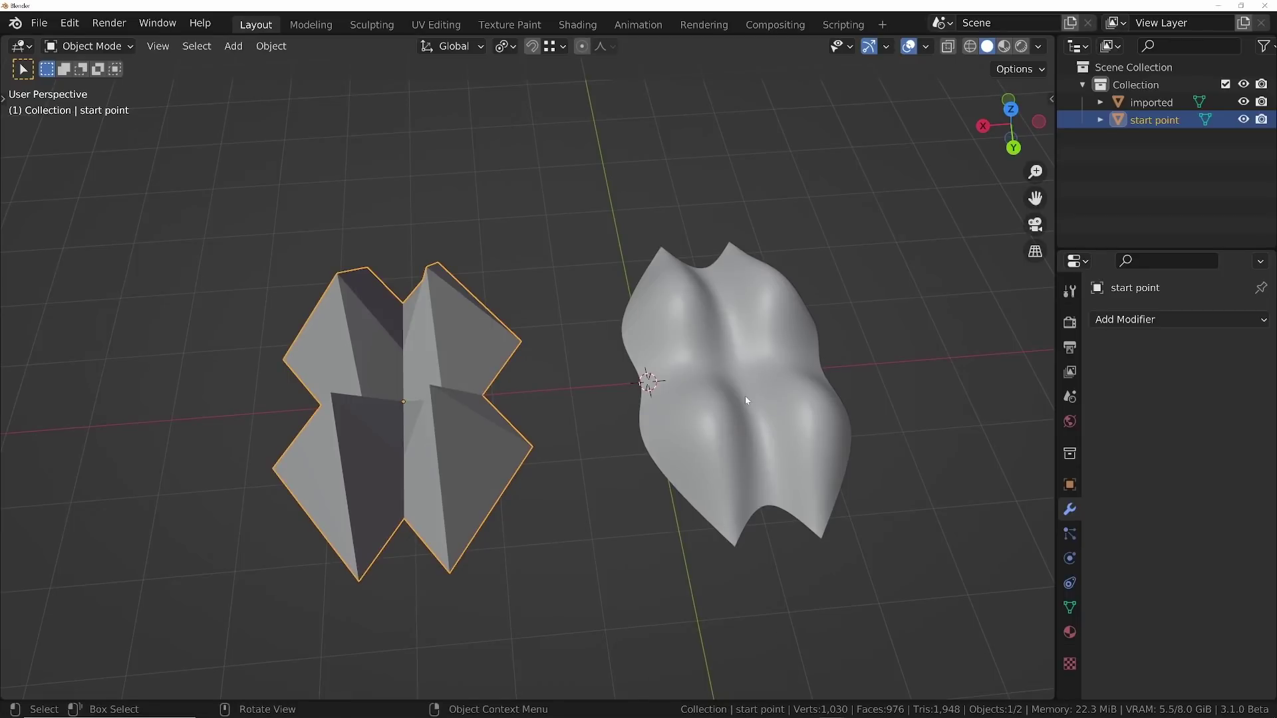
middle_click_drag(744, 380, 680, 376, "shift")
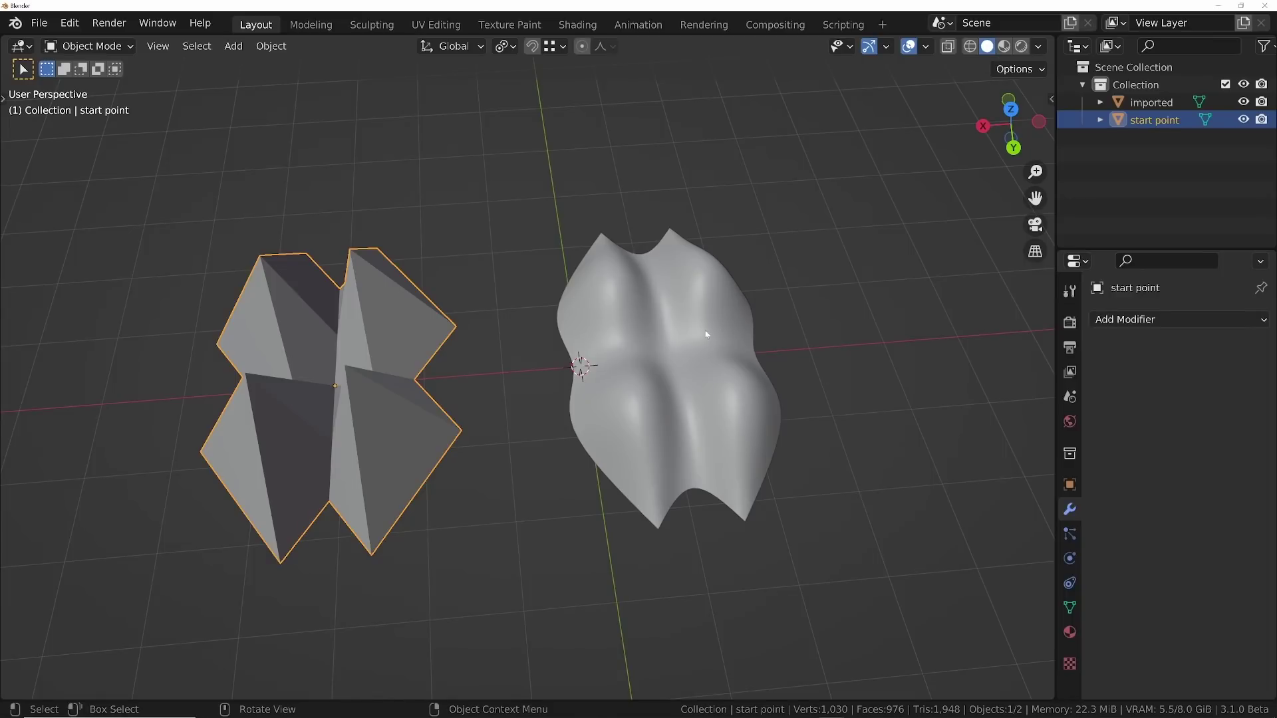
middle_click_drag(707, 335, 689, 401)
left_click(701, 396)
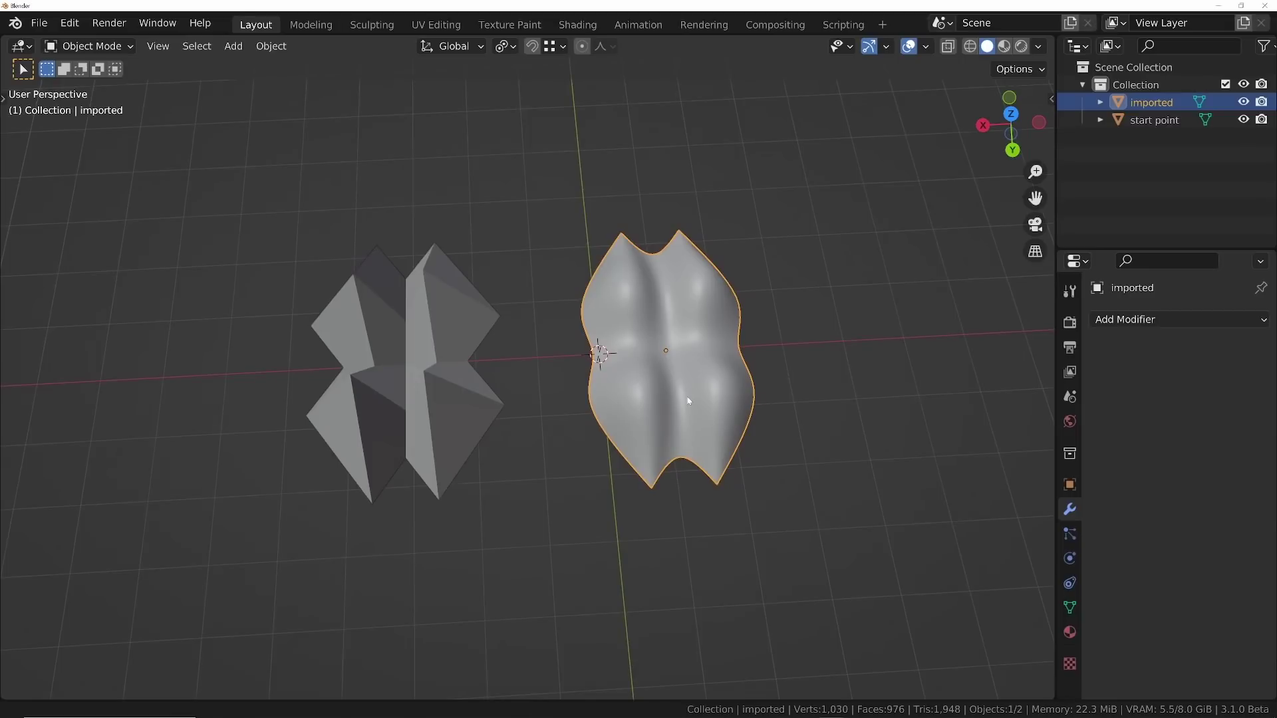
middle_click_drag(688, 401, 532, 356)
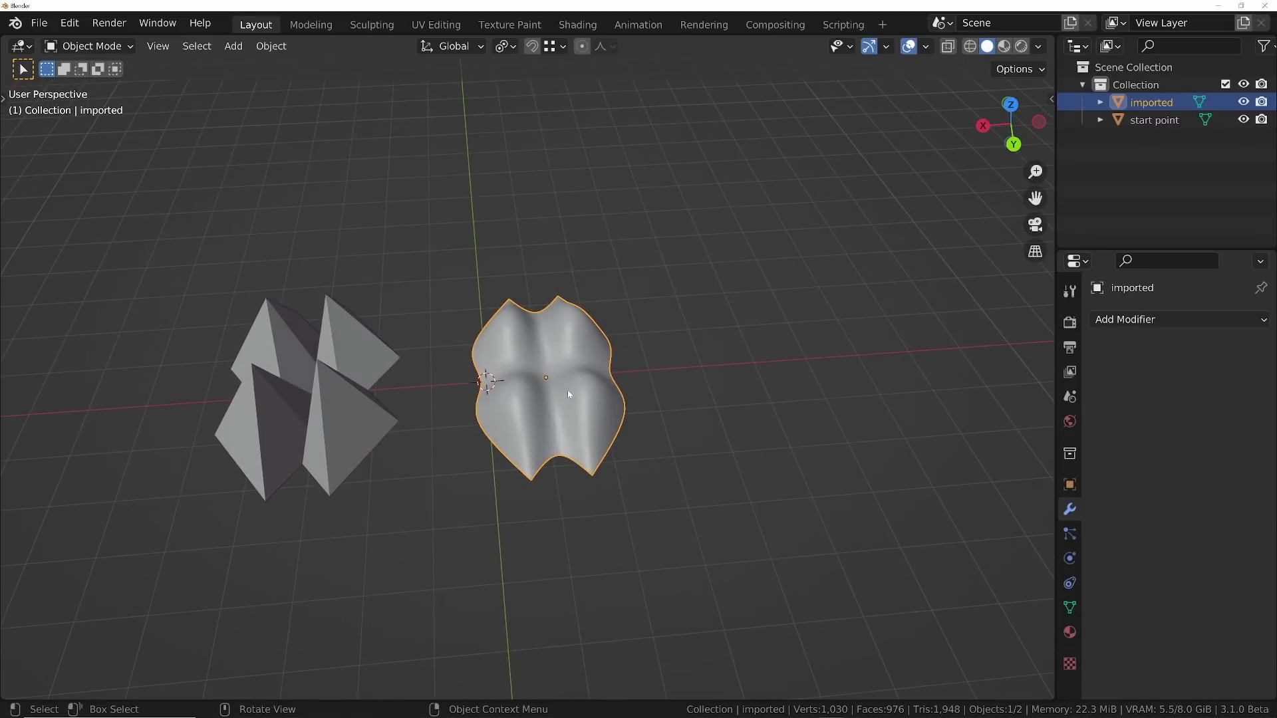
middle_click_drag(569, 393, 575, 440)
Duplicate the start point mesh along the X axis, placing the copy beyond the imported mesh at about X -5.47 m
left_click(334, 421)
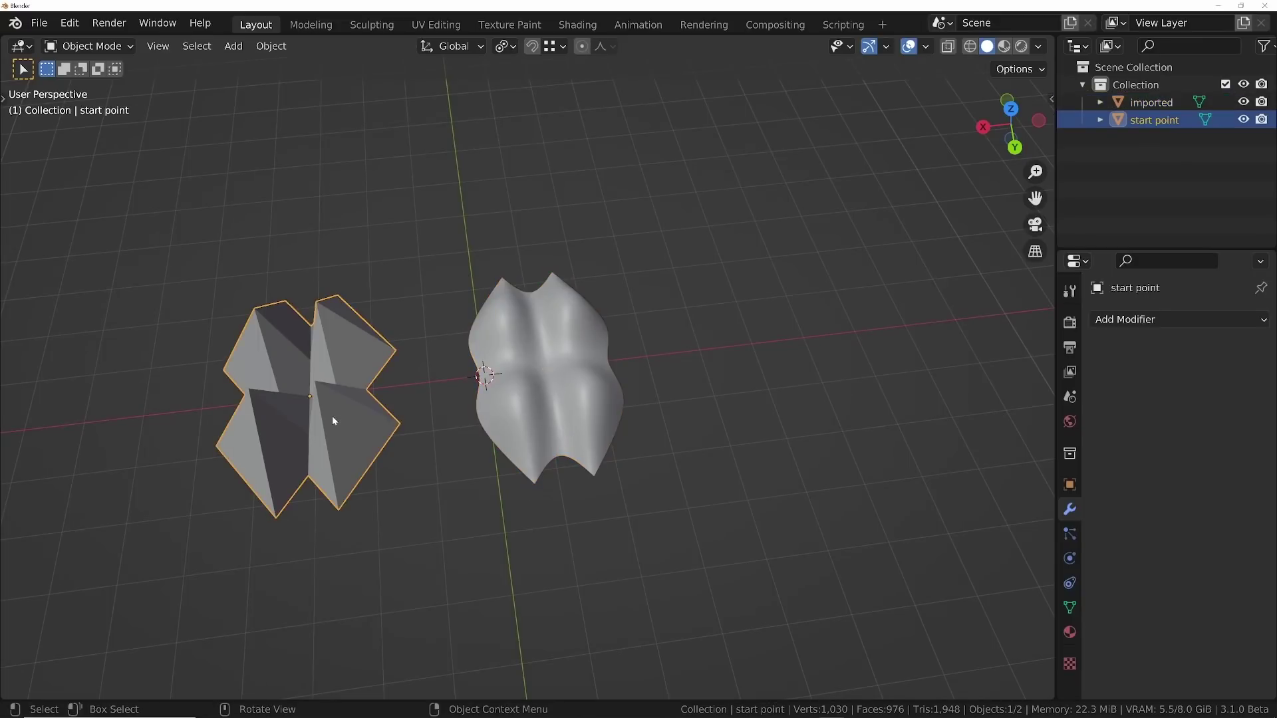
key("shift+d")
key("x")
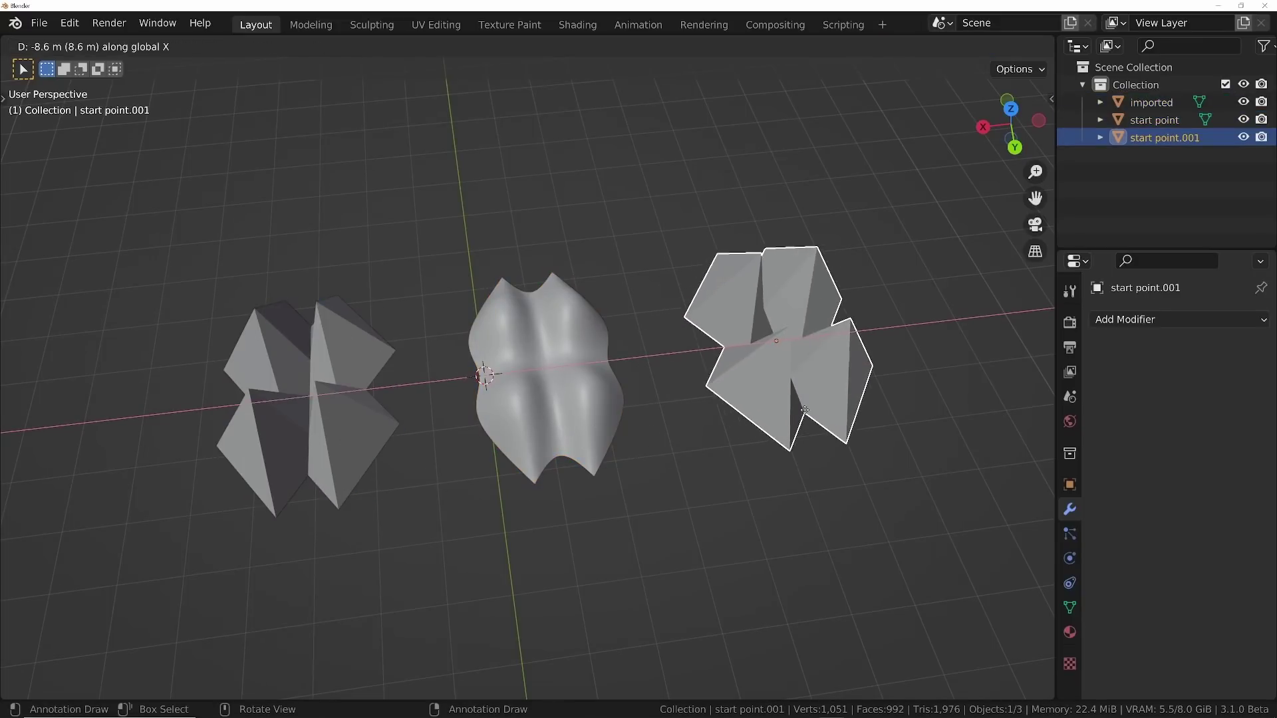
left_click(788, 351)
Give the copied mesh a Subdivision Surface modifier at viewport level 3 and shade it smooth
middle_click_drag(788, 350, 773, 366, "ctrl")
middle_click_drag(762, 373, 680, 418, "shift")
scroll(601, 413, "down", 1)
middle_click_drag(691, 415, 700, 392)
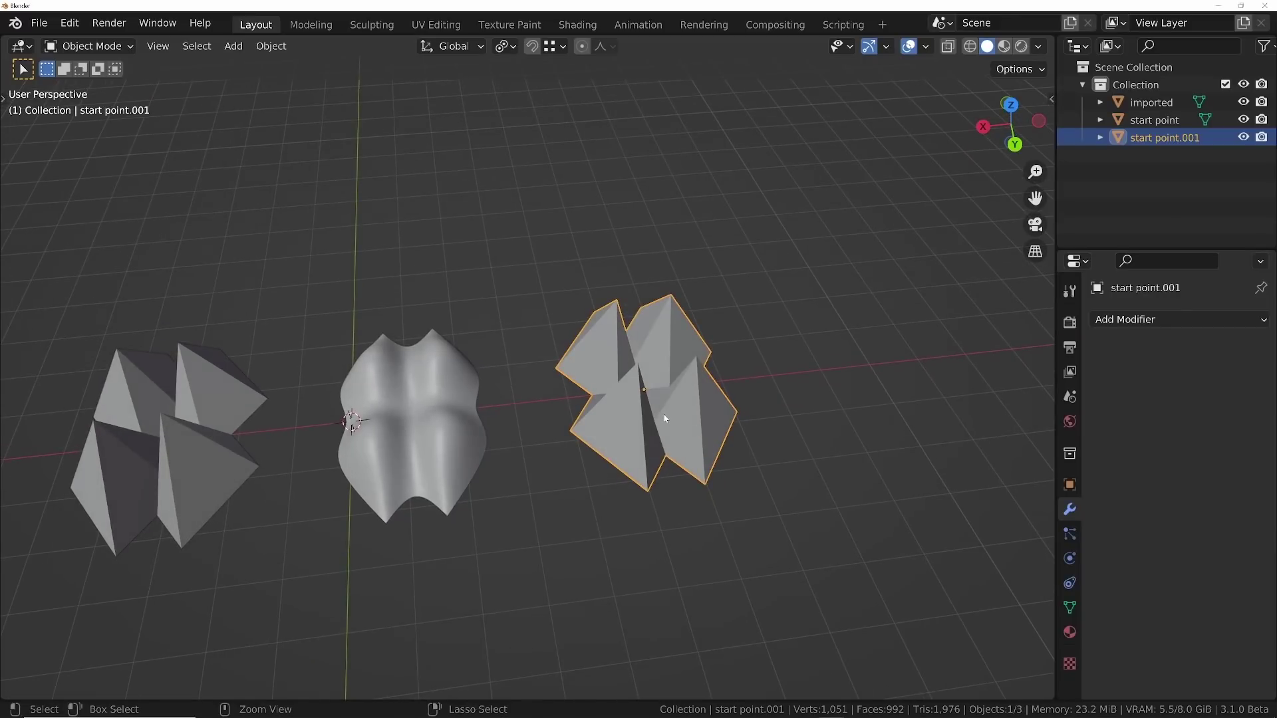
key("ctrl+2")
right_click(665, 419)
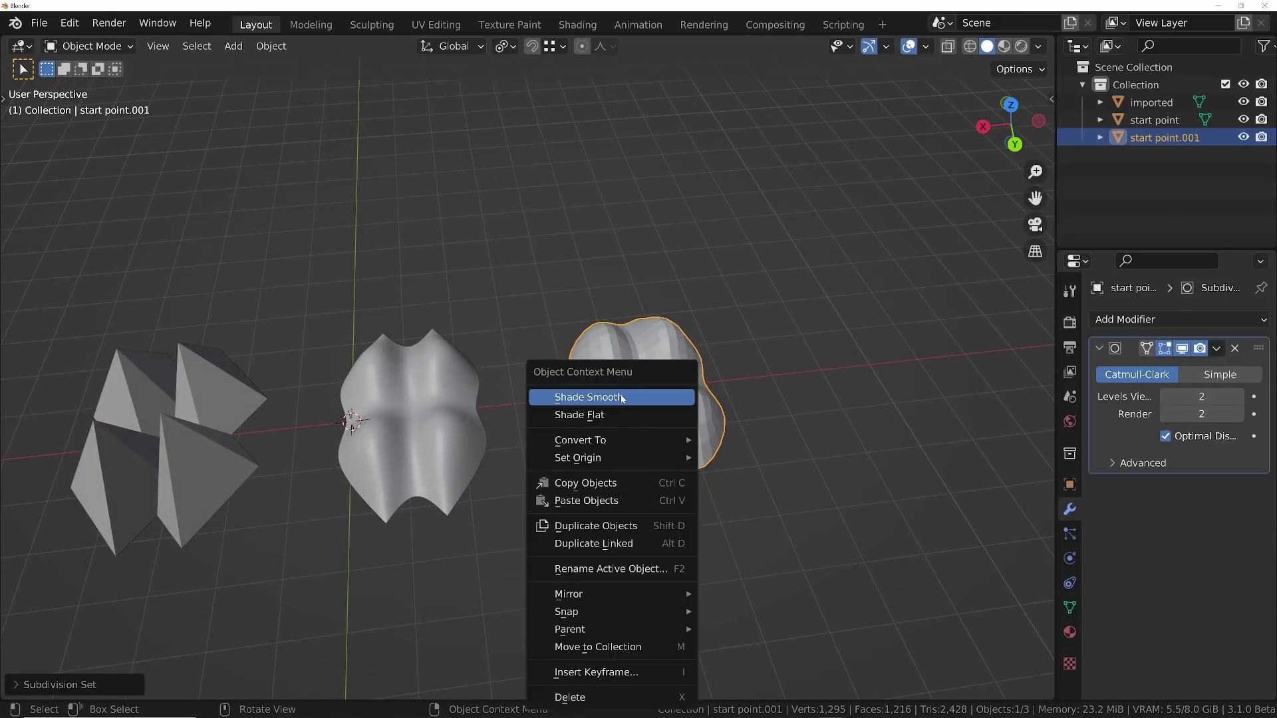
left_click(570, 393)
middle_click_drag(596, 416, 516, 438, "shift")
key("ctrl+3")
Increase the mean crease on the two edges running from the near peaks down to the near corners of the copy
key("Tab")
scroll(544, 457, "up", 3)
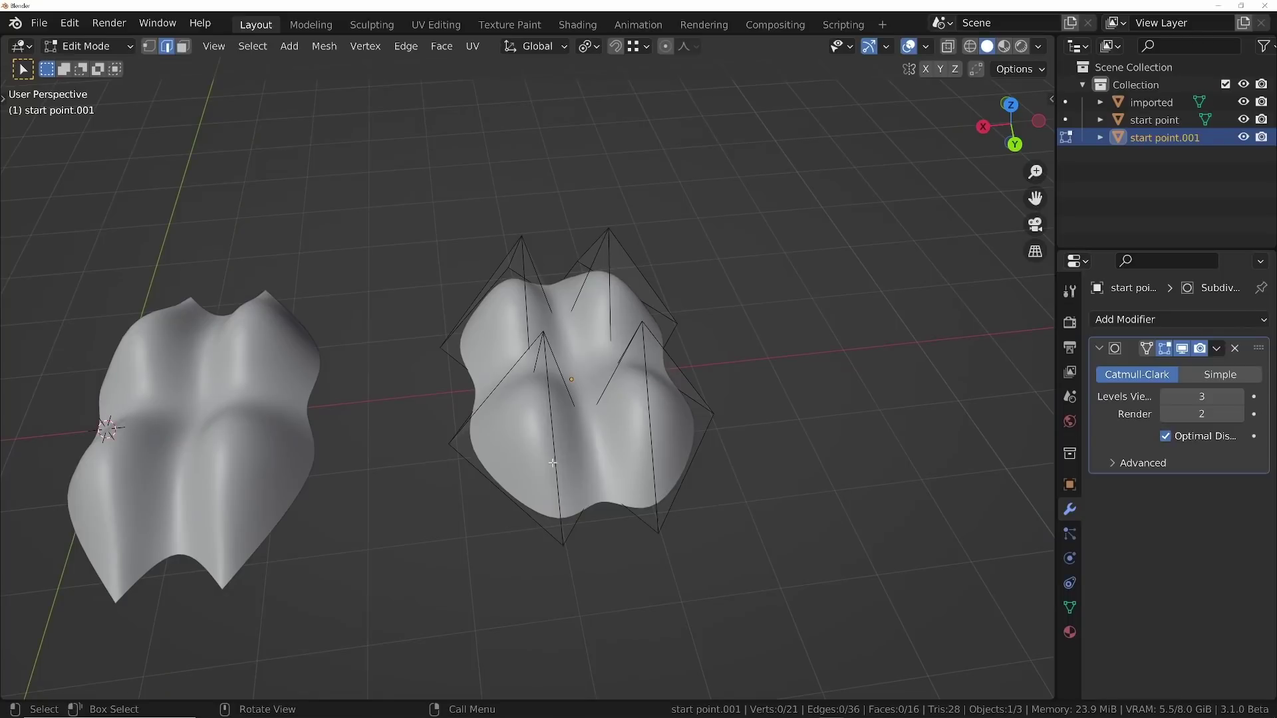
left_click(555, 459)
left_click(663, 426, "shift")
key("n")
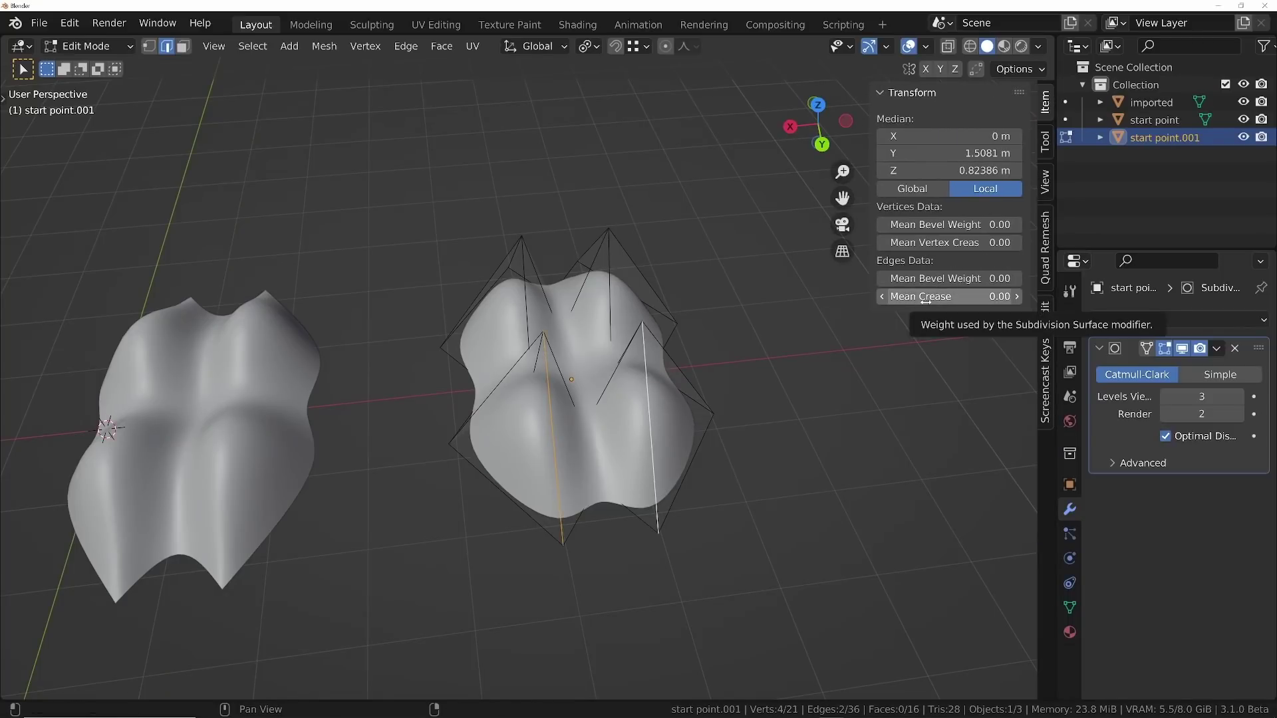
left_click_drag(926, 301, 1011, 301)
key("Tab")
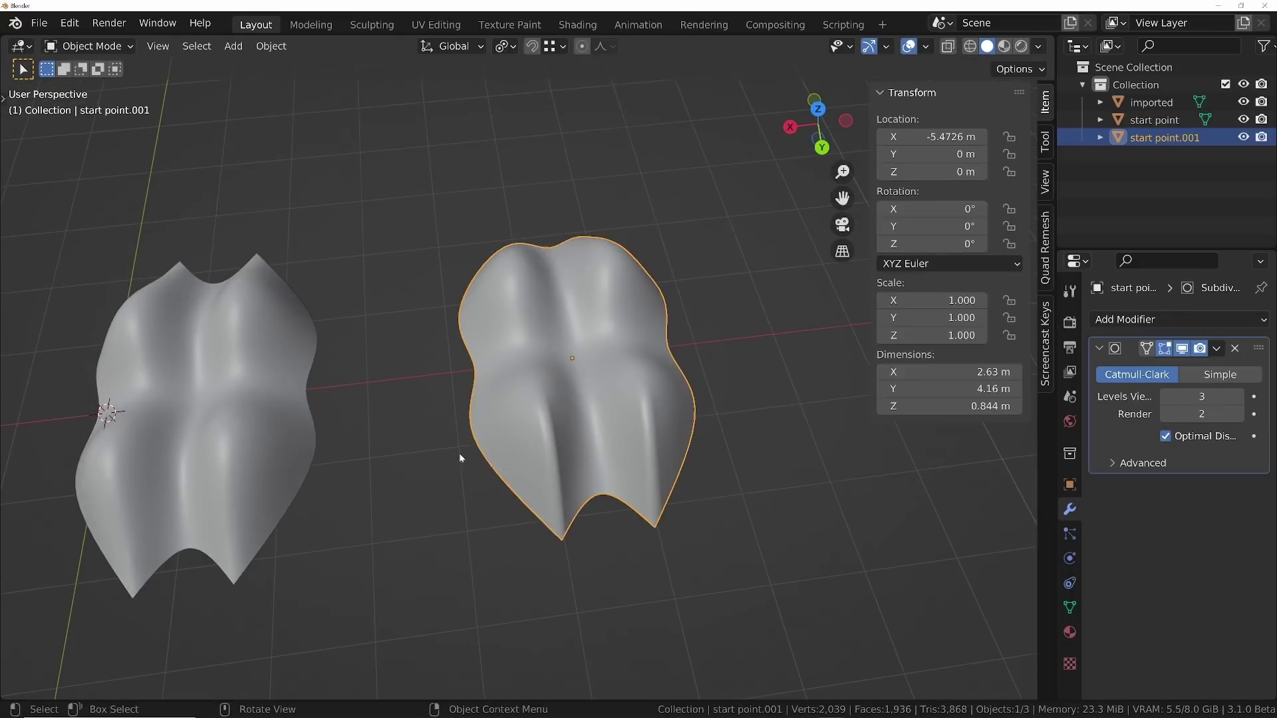
Check the creased copy in wireframe and turn off Optimal Display in its Subdivision Surface modifier
middle_click_drag(586, 428, 581, 464)
key("z")
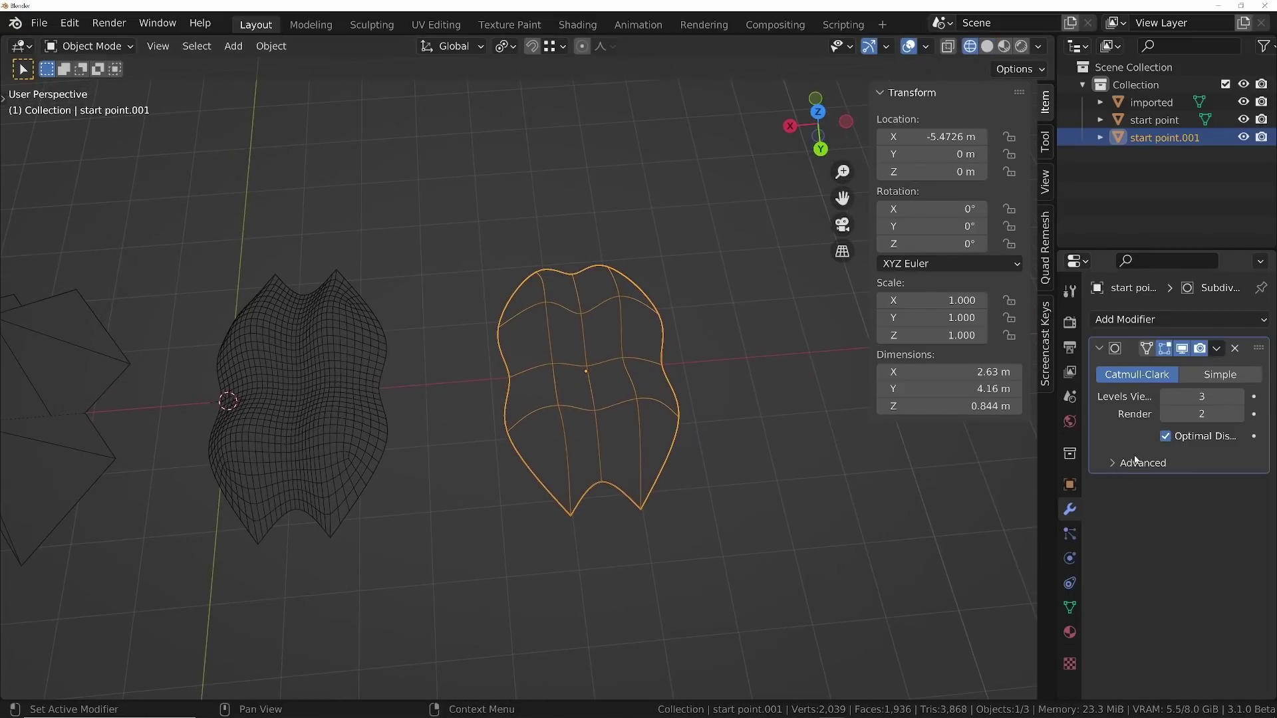
left_click(1165, 436)
key("shift+z")
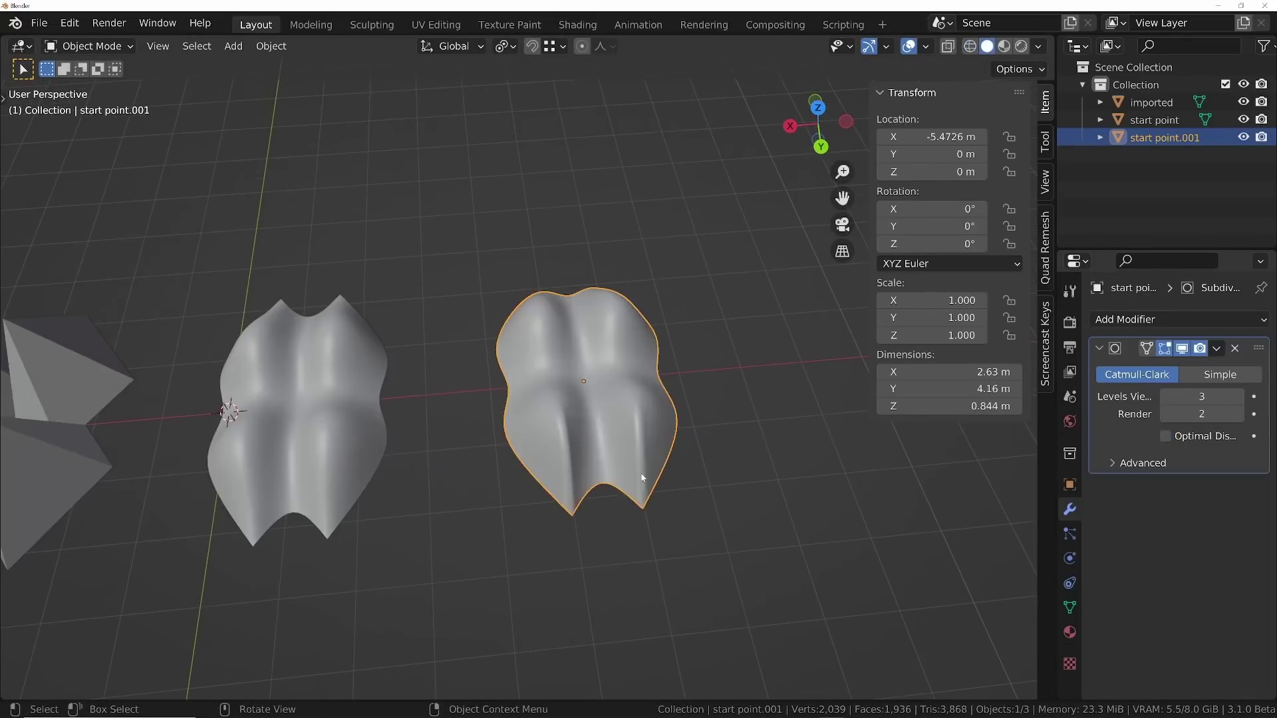
Compare the creased copy's surface shape and wireframe topology with those of the imported mesh
mouse_move(641, 470)
middle_mouse_down()
mouse_move(585, 397)
mouse_move(624, 428)
mouse_move(607, 444)
middle_mouse_up()
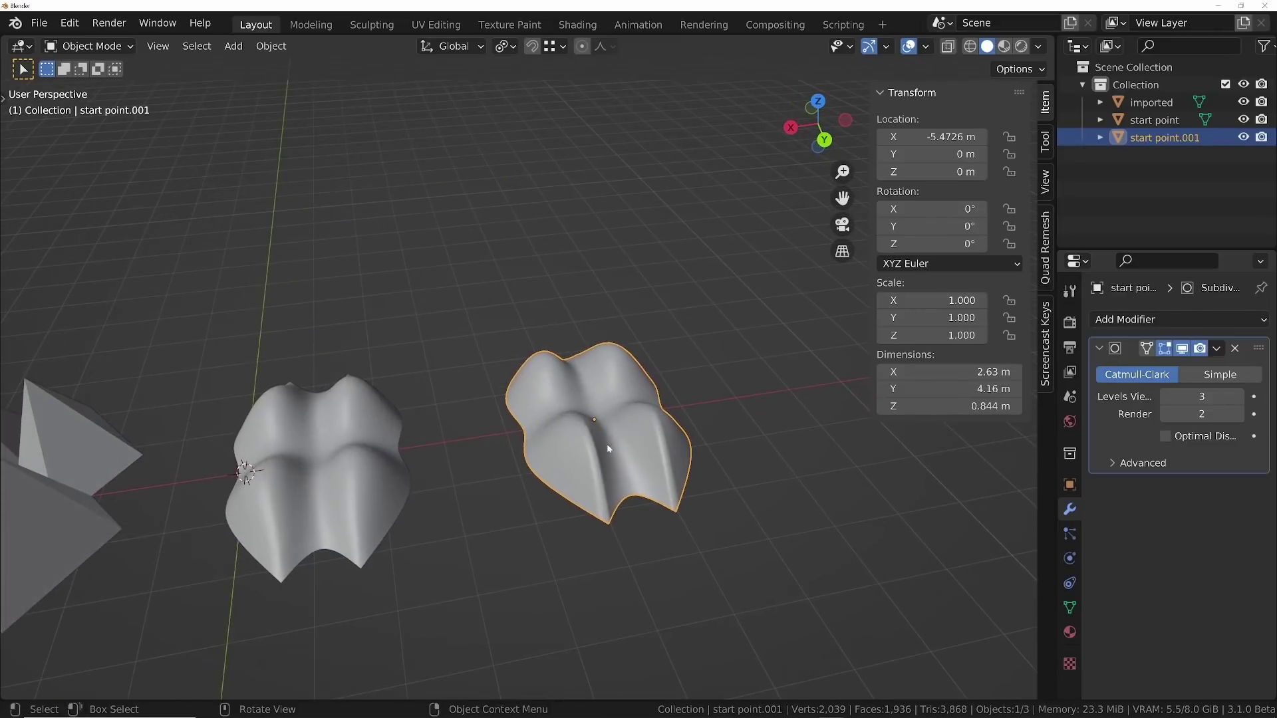
scroll(661, 444, "up", 4)
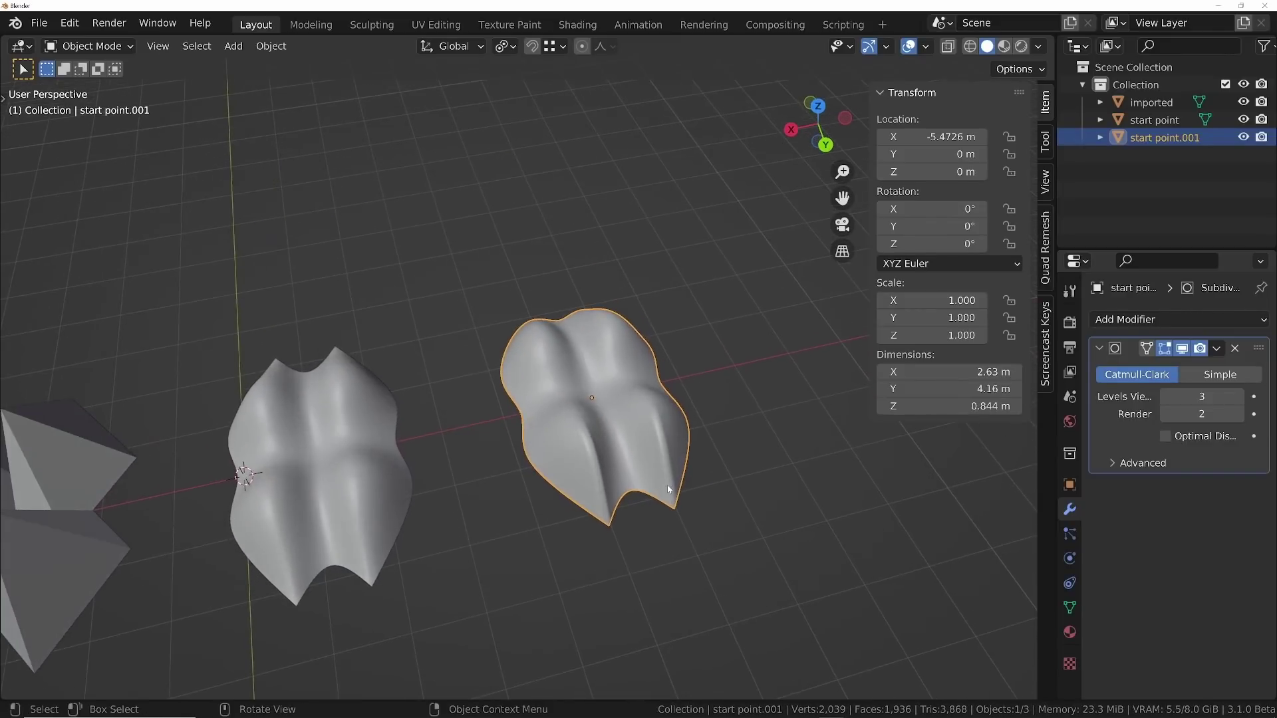
middle_click_drag(667, 350, 661, 465)
scroll(655, 414, "down", 5)
middle_click_drag(655, 413, 500, 438)
scroll(502, 412, "up", 2)
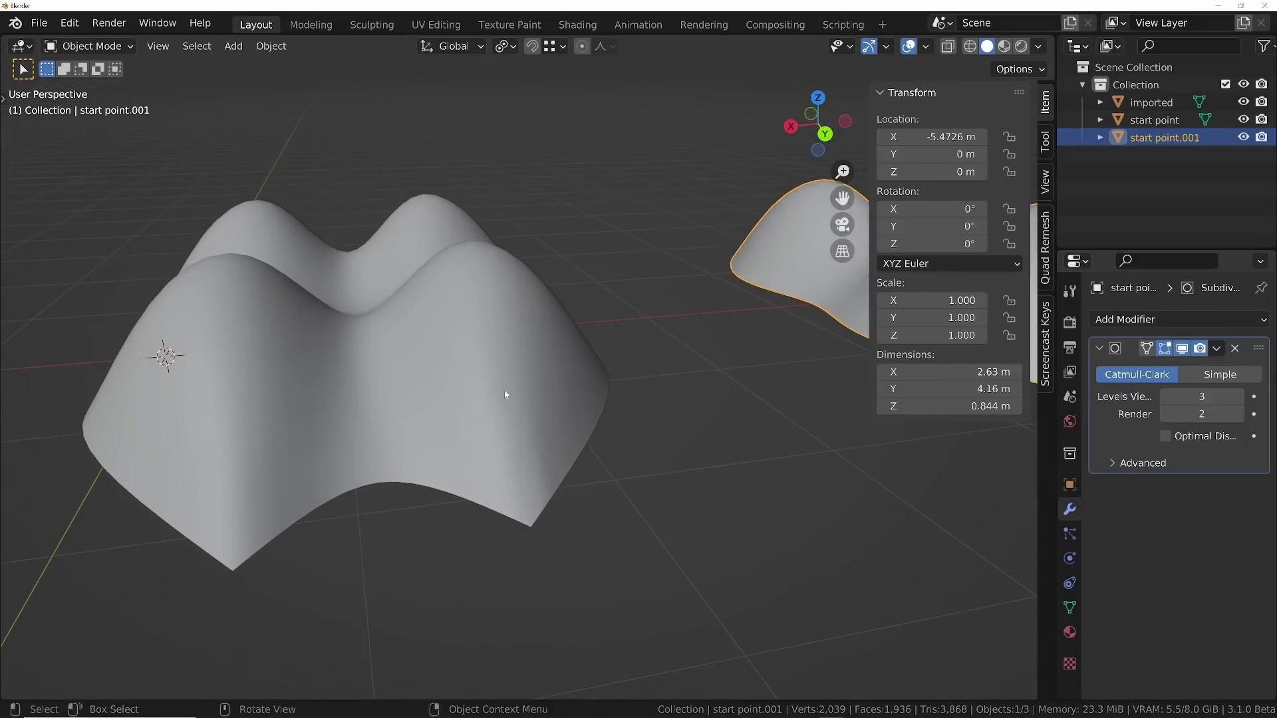
mouse_move(504, 390)
middle_mouse_down()
mouse_move(589, 507)
mouse_move(494, 357)
mouse_move(417, 315)
mouse_move(334, 390)
mouse_move(584, 532)
mouse_move(693, 468)
mouse_move(712, 398)
mouse_move(636, 403)
middle_mouse_up()
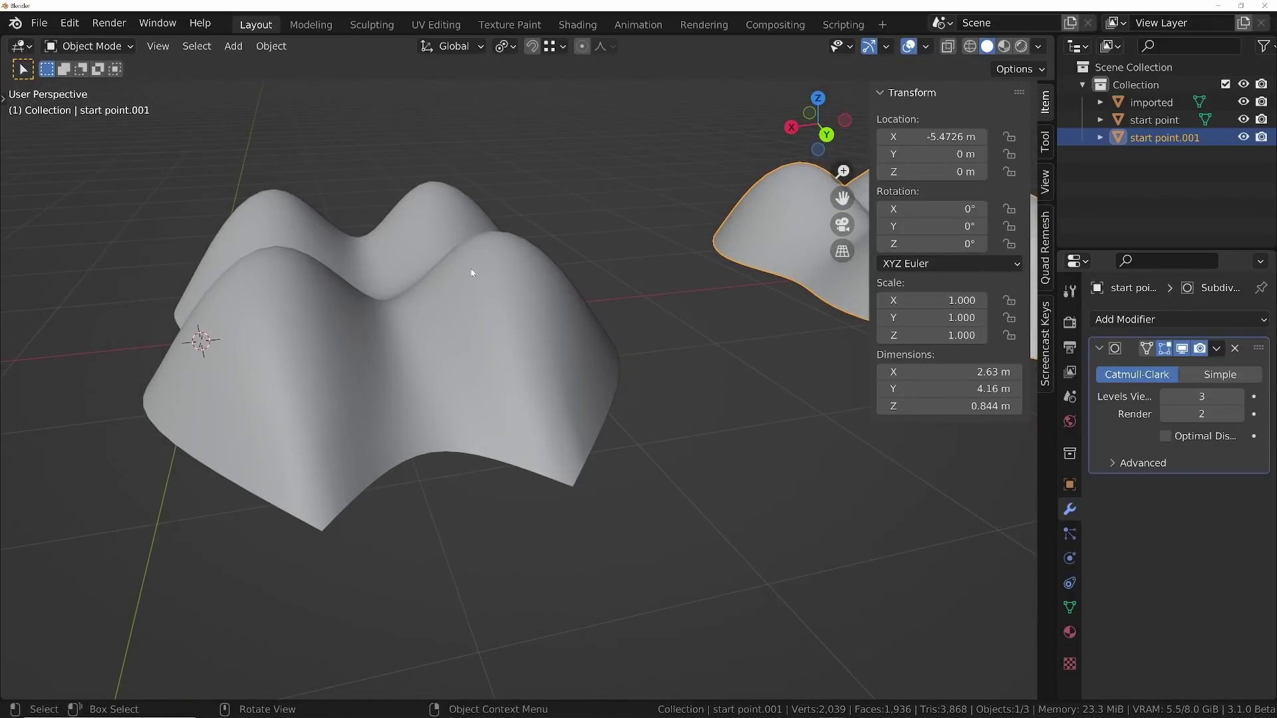
scroll(463, 302, "down", 4)
mouse_move(560, 370)
middle_mouse_down()
mouse_move(395, 418)
mouse_move(373, 374)
mouse_move(454, 366)
mouse_move(415, 442)
mouse_move(457, 418)
middle_mouse_up()
key("shift+z")
scroll(454, 384, "down", 3)
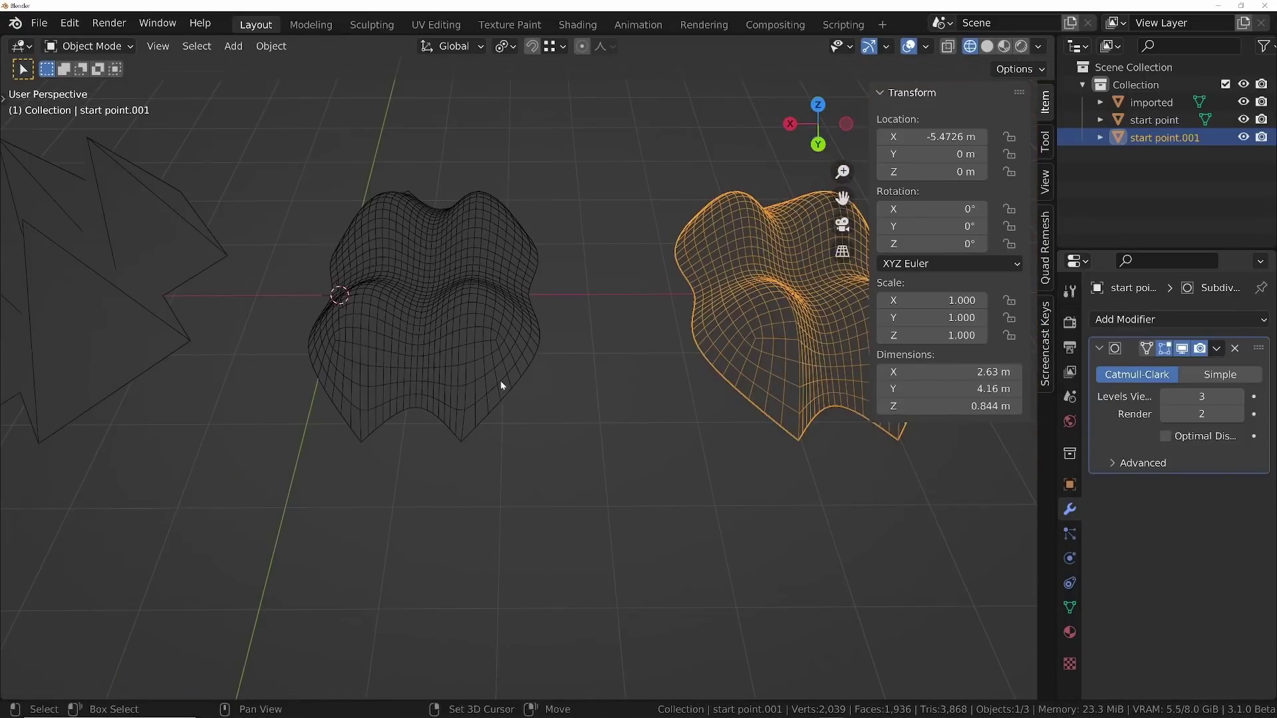
mouse_move(501, 380)
middle_mouse_down()
mouse_move(572, 457)
mouse_move(592, 412)
mouse_move(716, 461)
middle_mouse_up()
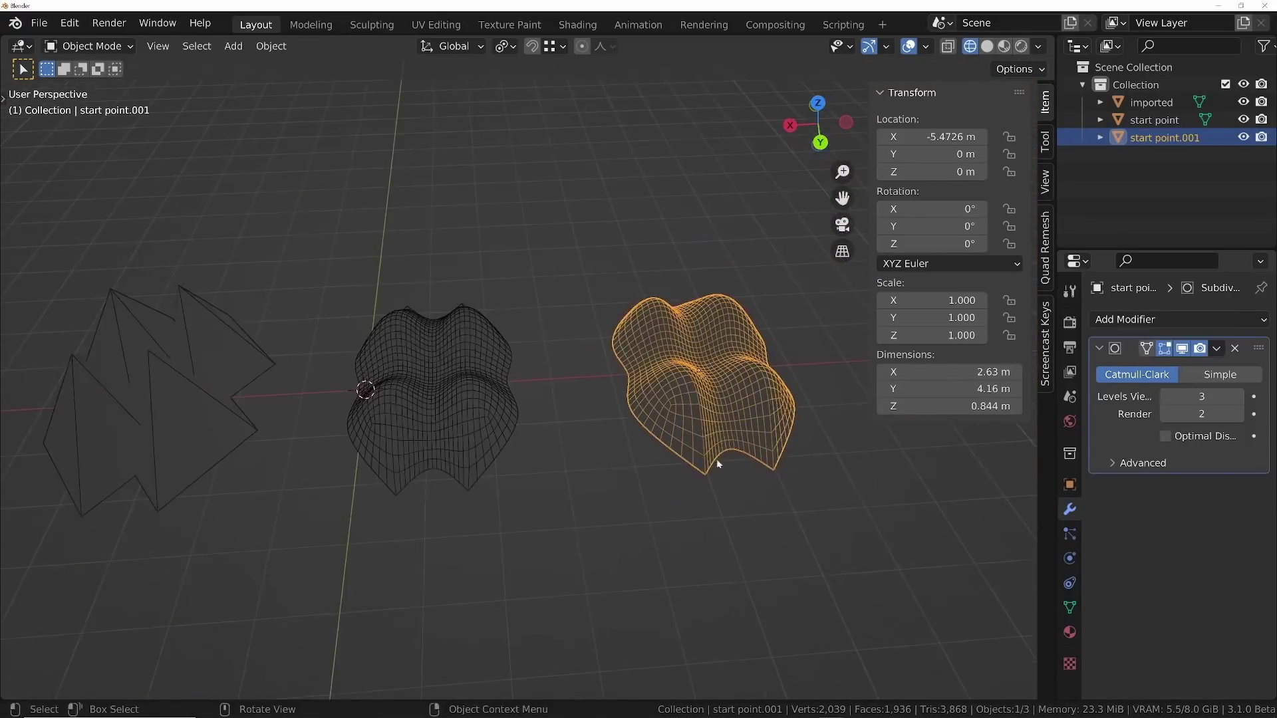
Duplicate the creased mesh along the X axis to about X -9.35 m and return to solid shading
middle_click_drag(705, 416, 456, 453, "shift")
key("shift+d")
key("x")
left_click(635, 453)
key("shift+z")
Vertex-bevel the two near corner points of the new copy by a small width with one segment
mouse_move(649, 447)
middle_mouse_down()
mouse_move(728, 439)
mouse_move(694, 459)
middle_mouse_up()
key("Tab")
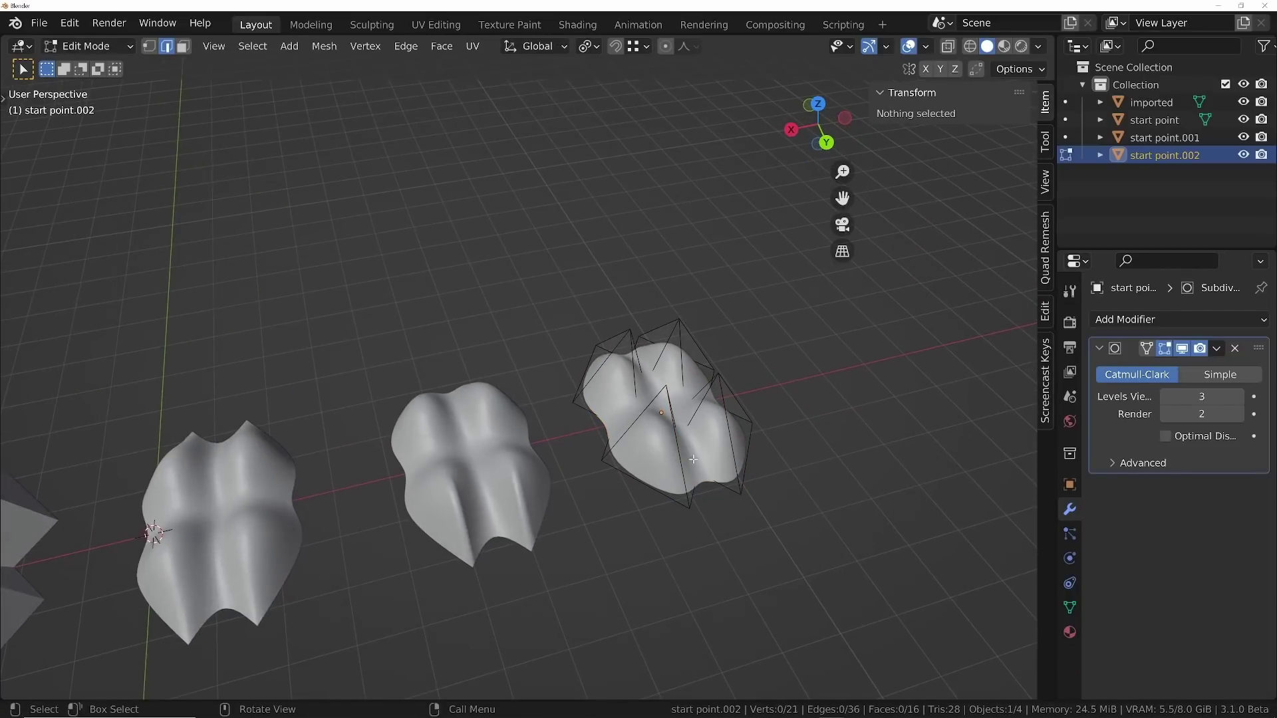
scroll(709, 455, "up", 3)
middle_click_drag(705, 519, 609, 510, "shift")
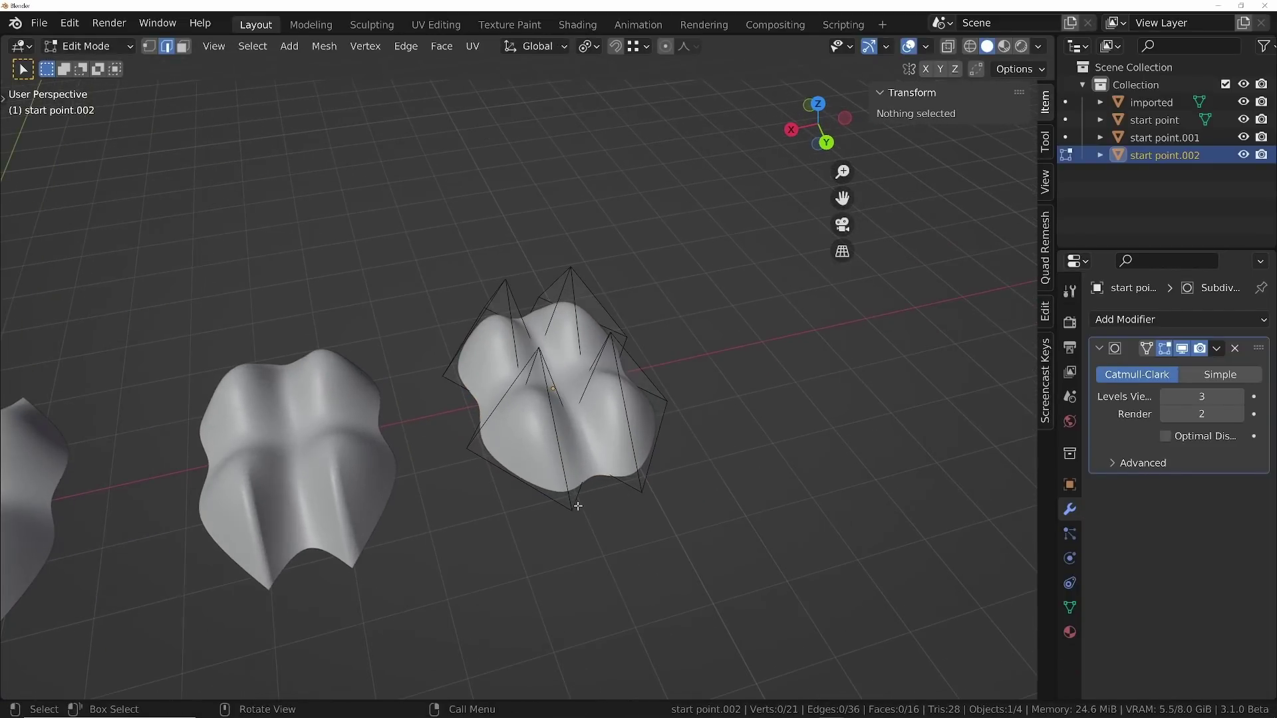
key("1")
left_click(569, 511)
left_click(648, 489, "shift")
key("ctrl+b")
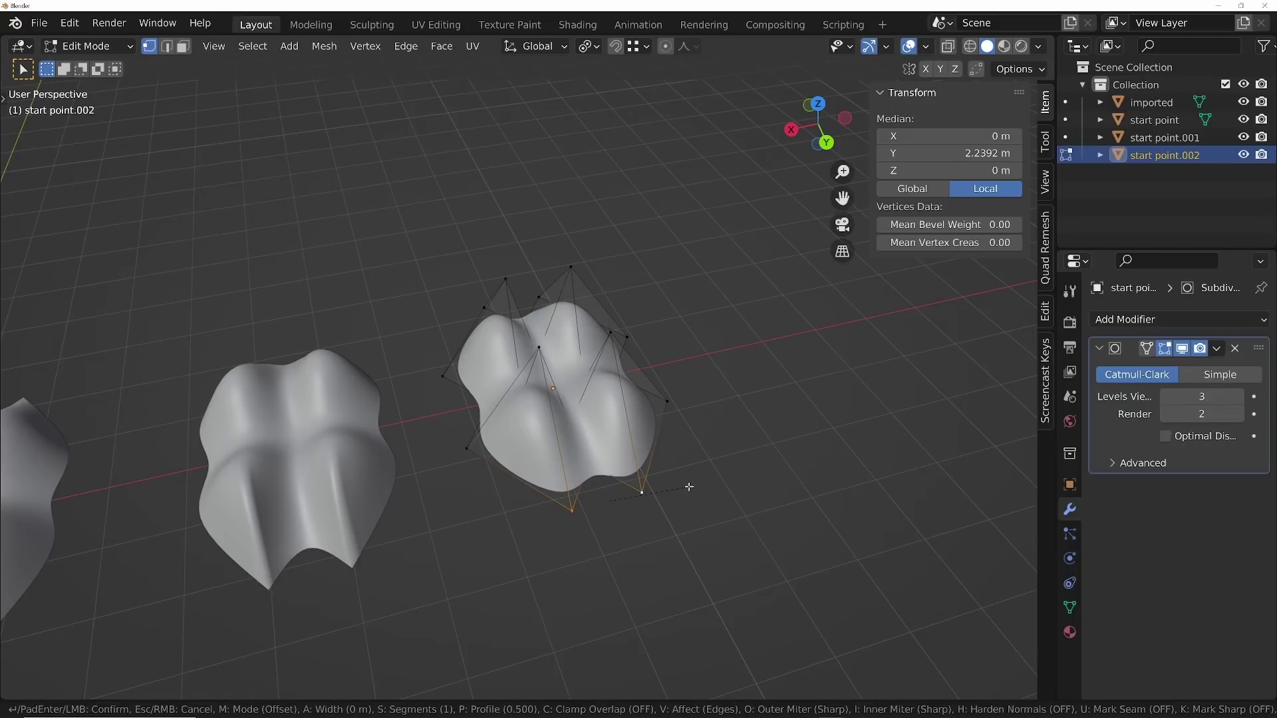
key("v")
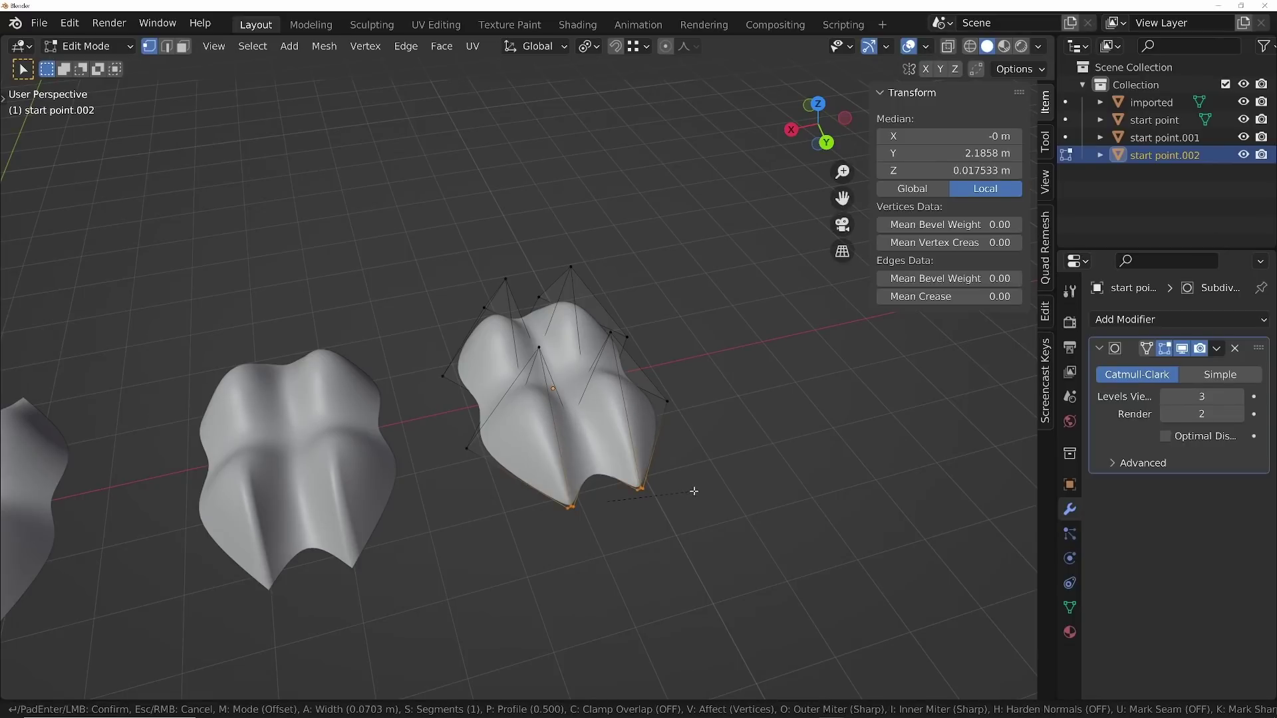
left_click(692, 491)
Scale down the small bevelled faces at the two near corners
scroll(642, 485, "up", 10)
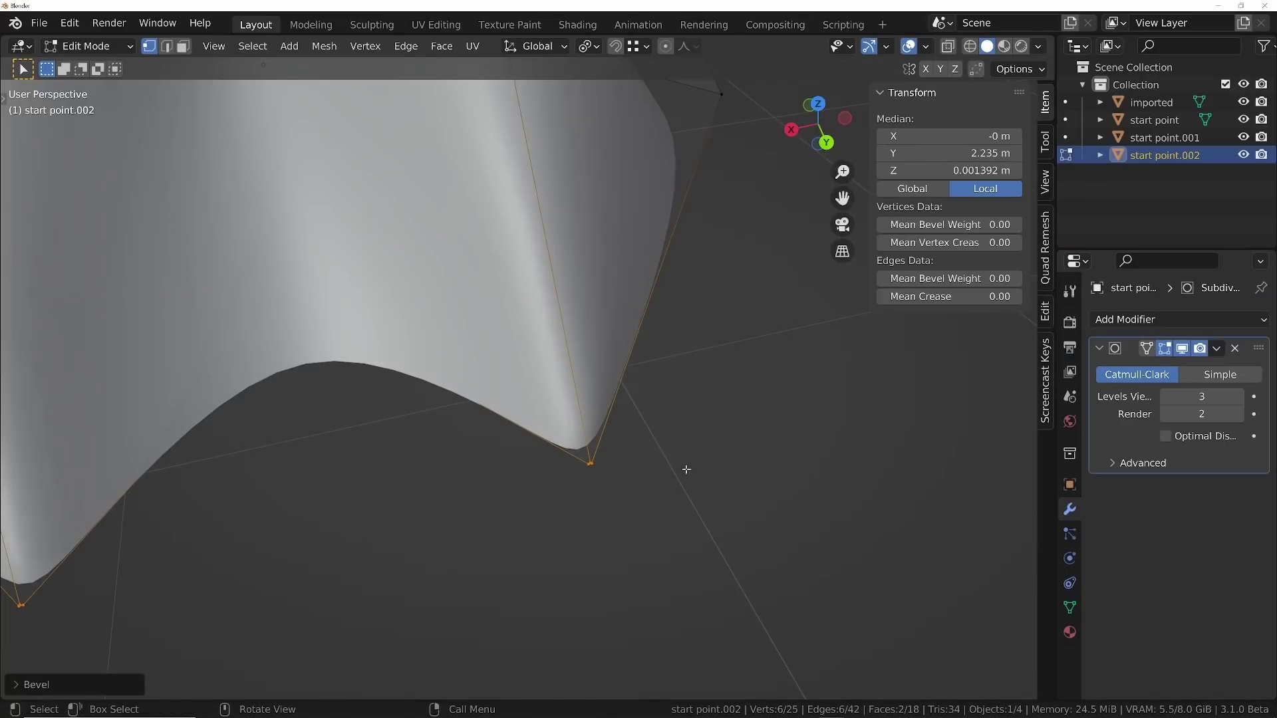
key("s")
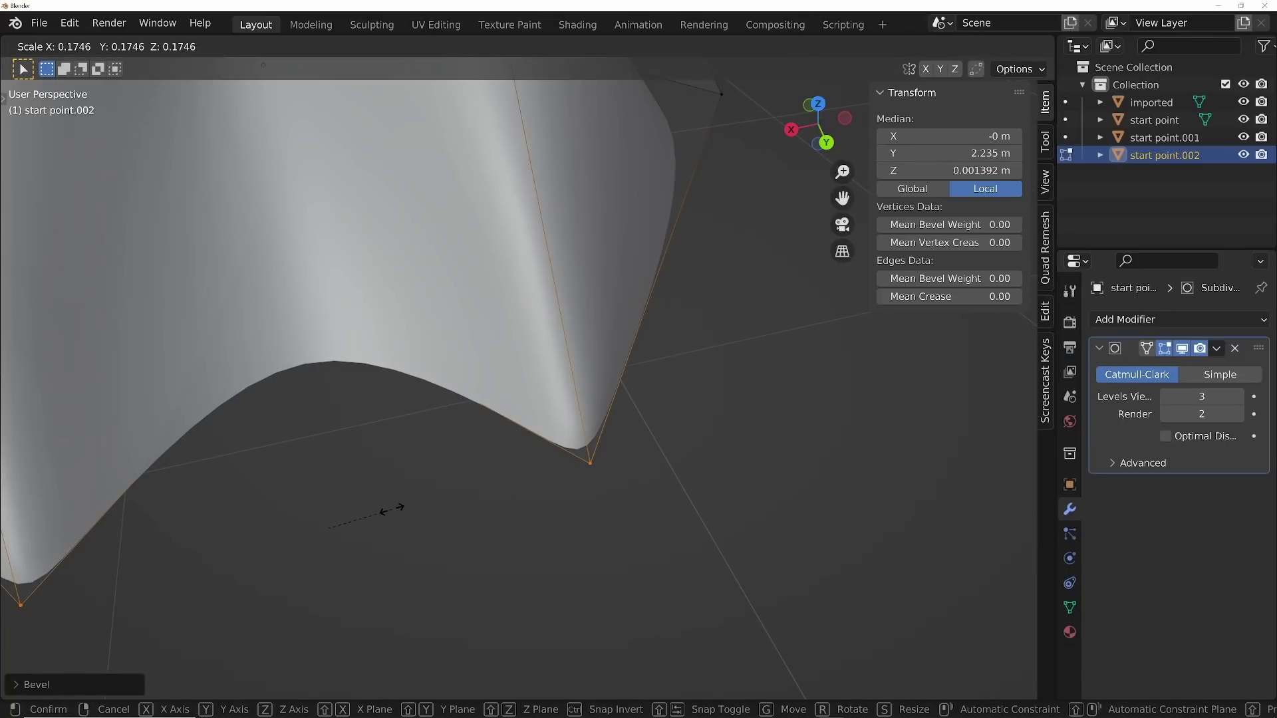
left_click(565, 512)
Leave mesh editing and examine the bevelled copy's topology in wireframe alongside the creased copy
scroll(524, 499, "down", 8)
middle_click_drag(444, 479, 632, 503)
scroll(496, 480, "down", 1)
mouse_move(573, 466)
middle_mouse_down()
mouse_move(567, 447)
mouse_move(585, 432)
mouse_move(565, 455)
mouse_move(569, 477)
middle_mouse_up()
mouse_move(574, 476)
middle_mouse_down("shift")
mouse_move(657, 431)
mouse_move(648, 487)
mouse_move(656, 419)
mouse_move(636, 467)
middle_mouse_up("shift")
key("Tab")
key("z")
left_click(545, 466)
scroll(648, 453, "up", 5)
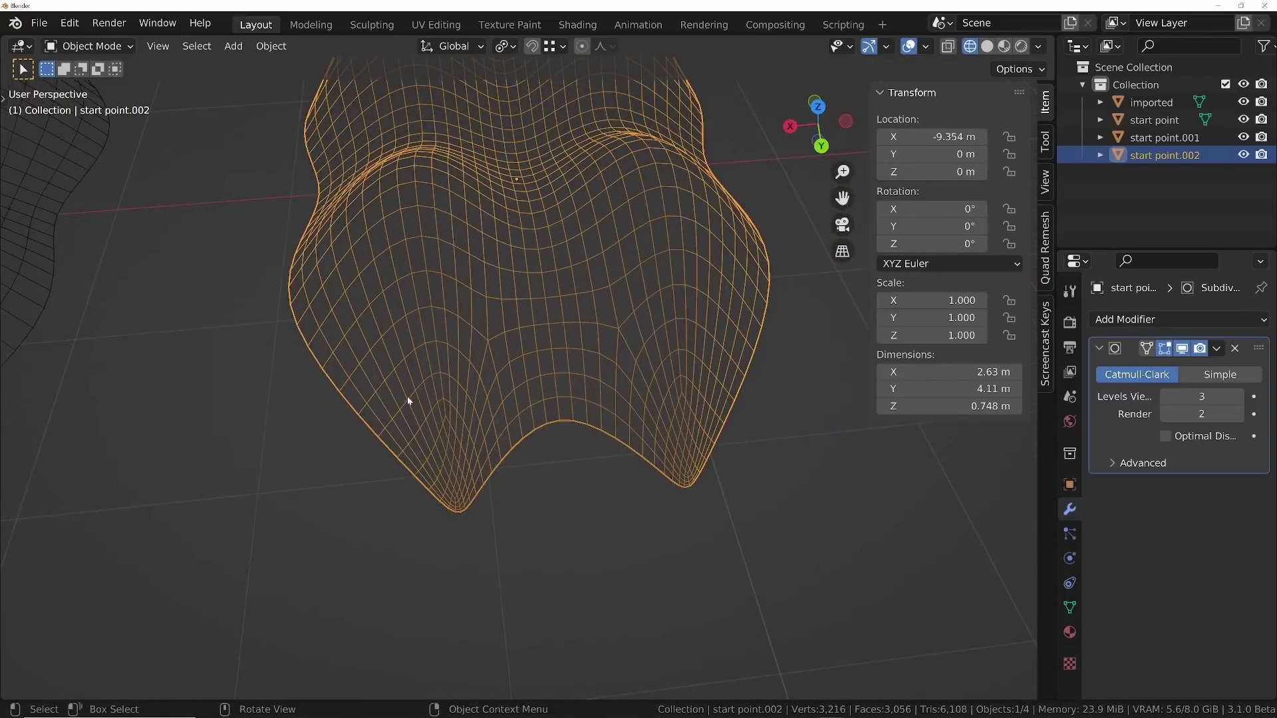
scroll(407, 396, "down", 5)
middle_click_drag(239, 397, 406, 459, "shift")
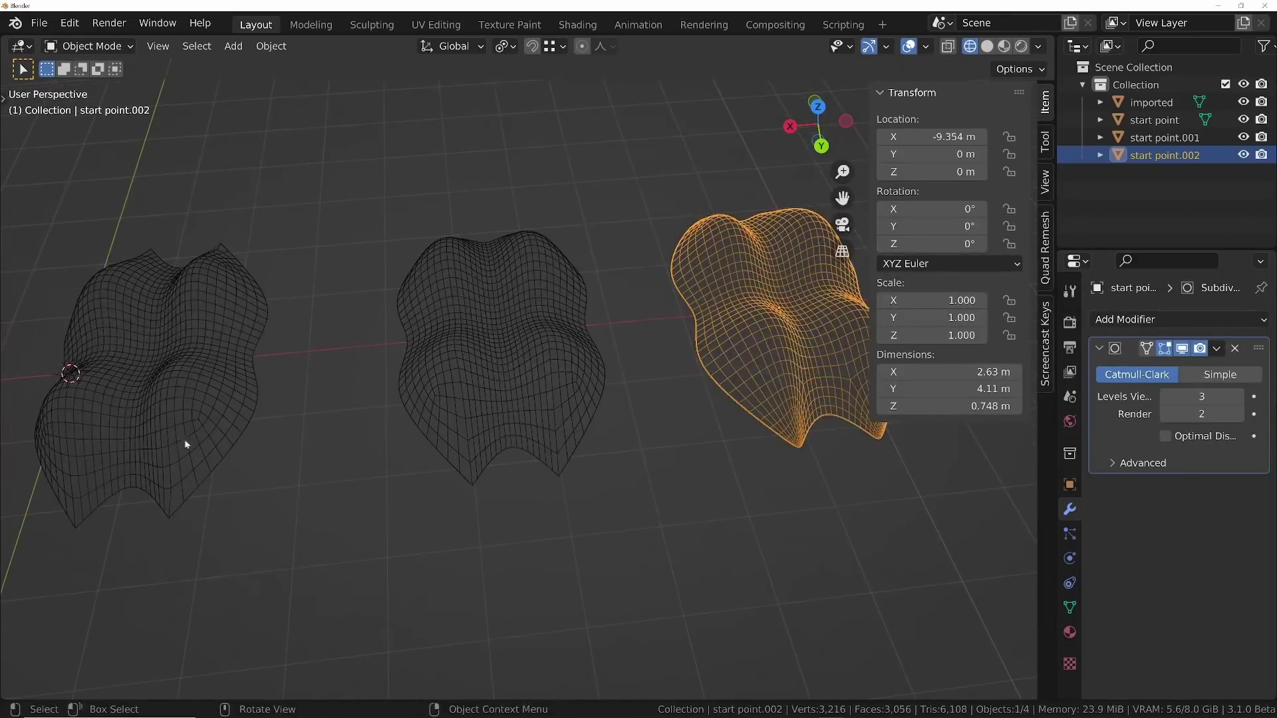
middle_click_drag(733, 416, 425, 507, "shift")
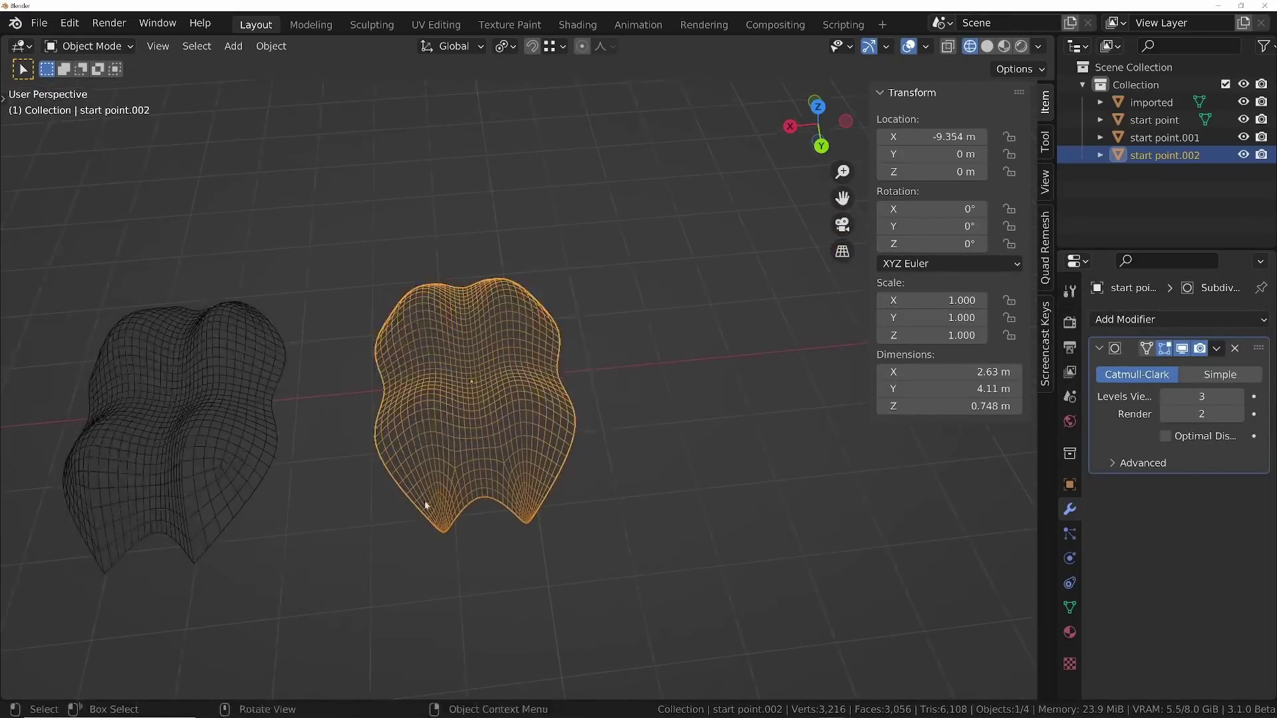
middle_click_drag(508, 482, 497, 423)
scroll(512, 507, "up", 8)
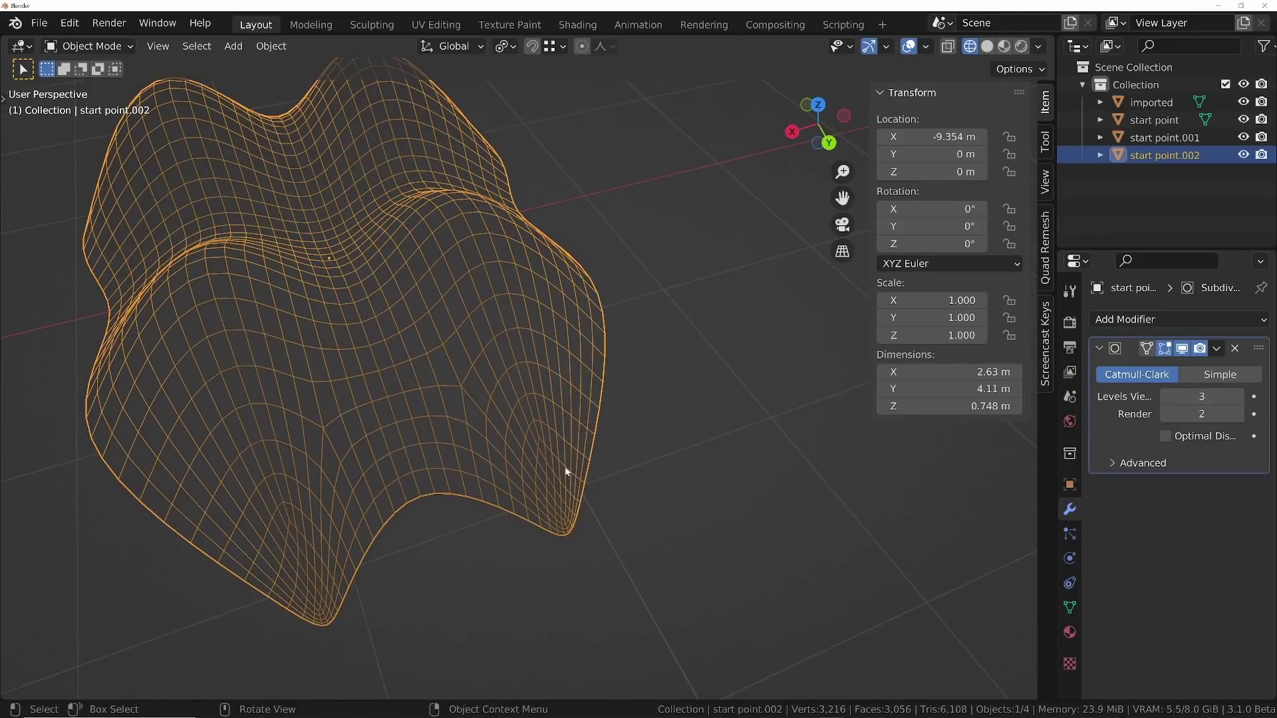
scroll(520, 426, "down", 6)
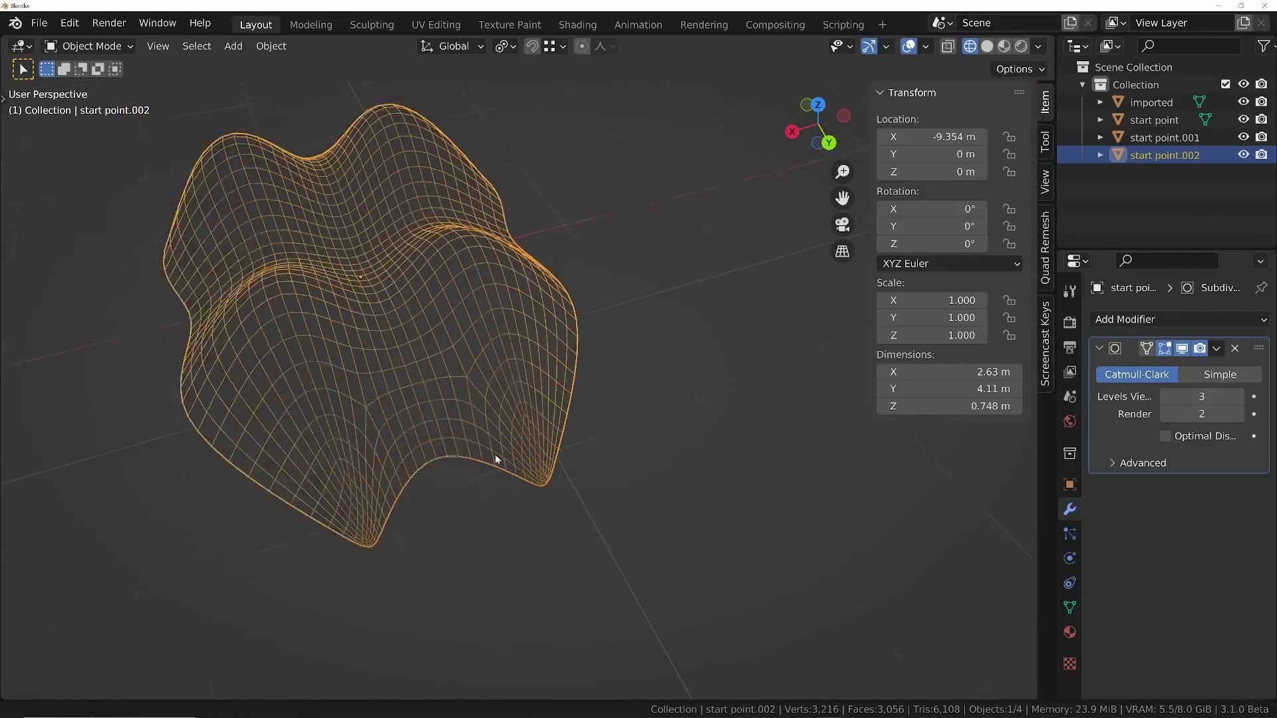
key("shift+z")
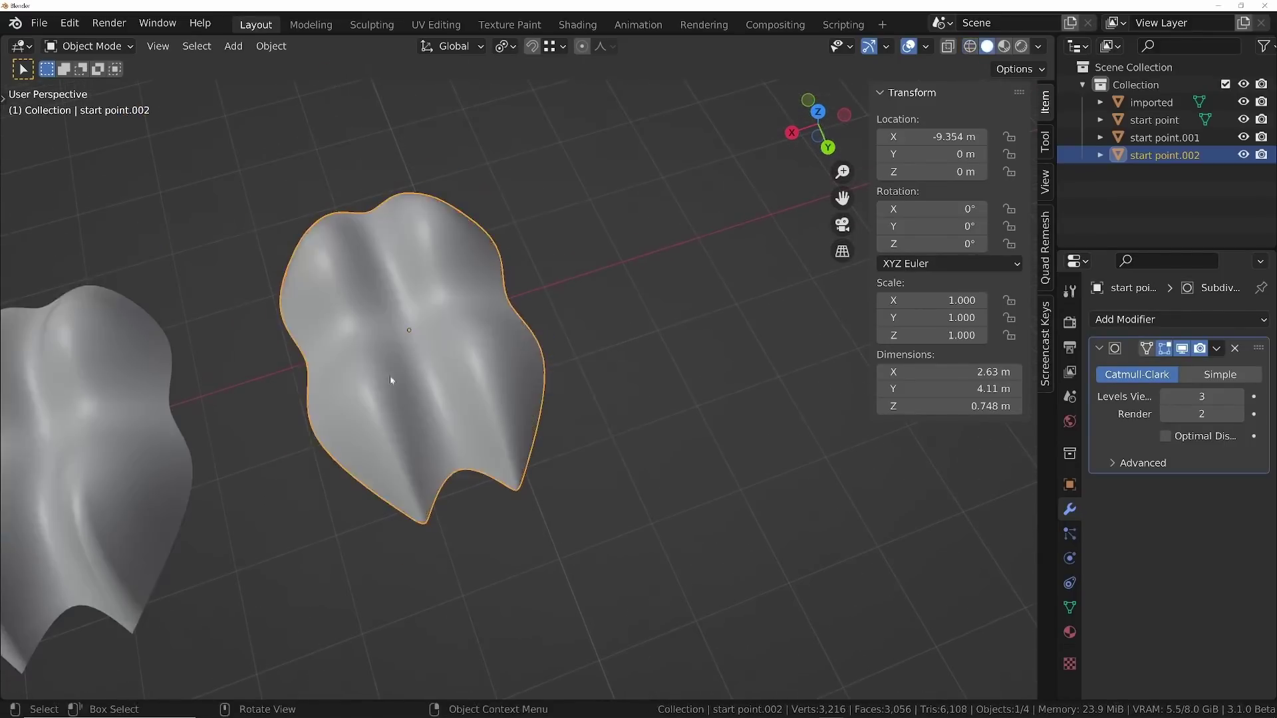
Duplicate the creased mesh, place the copy at the far end of the row and enter its mesh editing mode
scroll(442, 428, "down", 3)
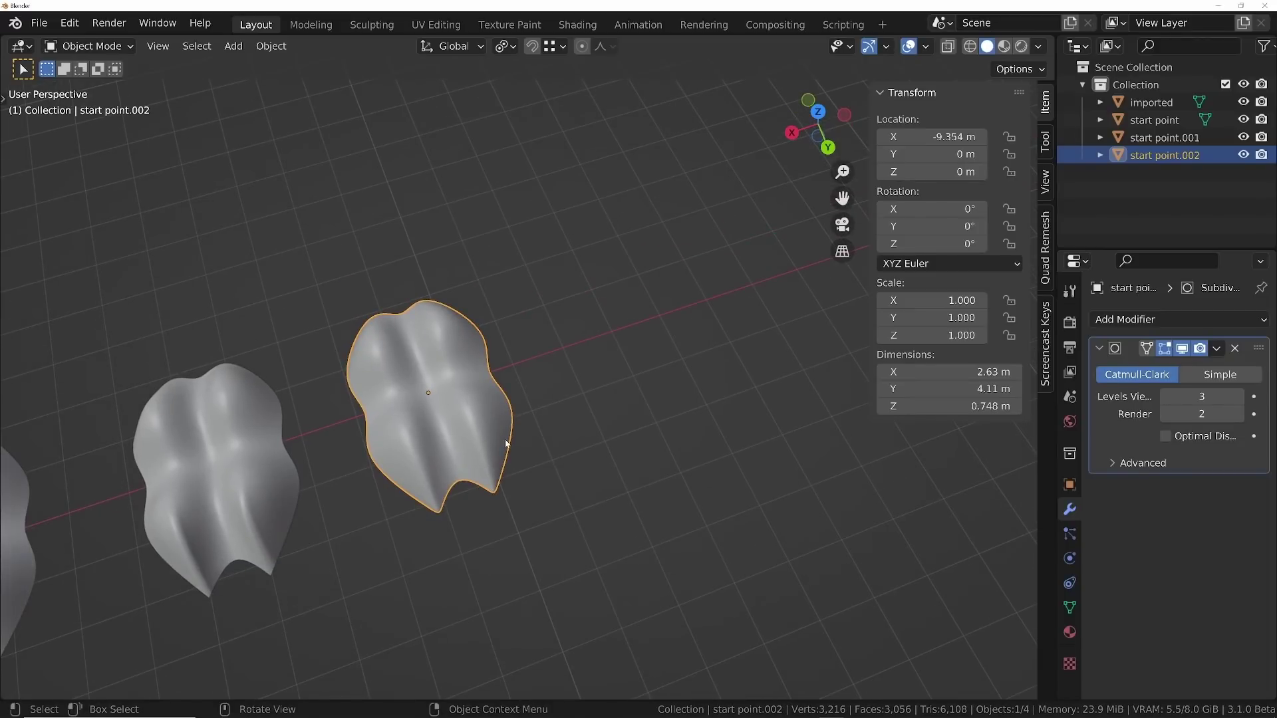
middle_click_drag(506, 444, 503, 422)
left_click(266, 457)
key("shift+d")
key("shift+d")
left_click(725, 386)
key("Tab")
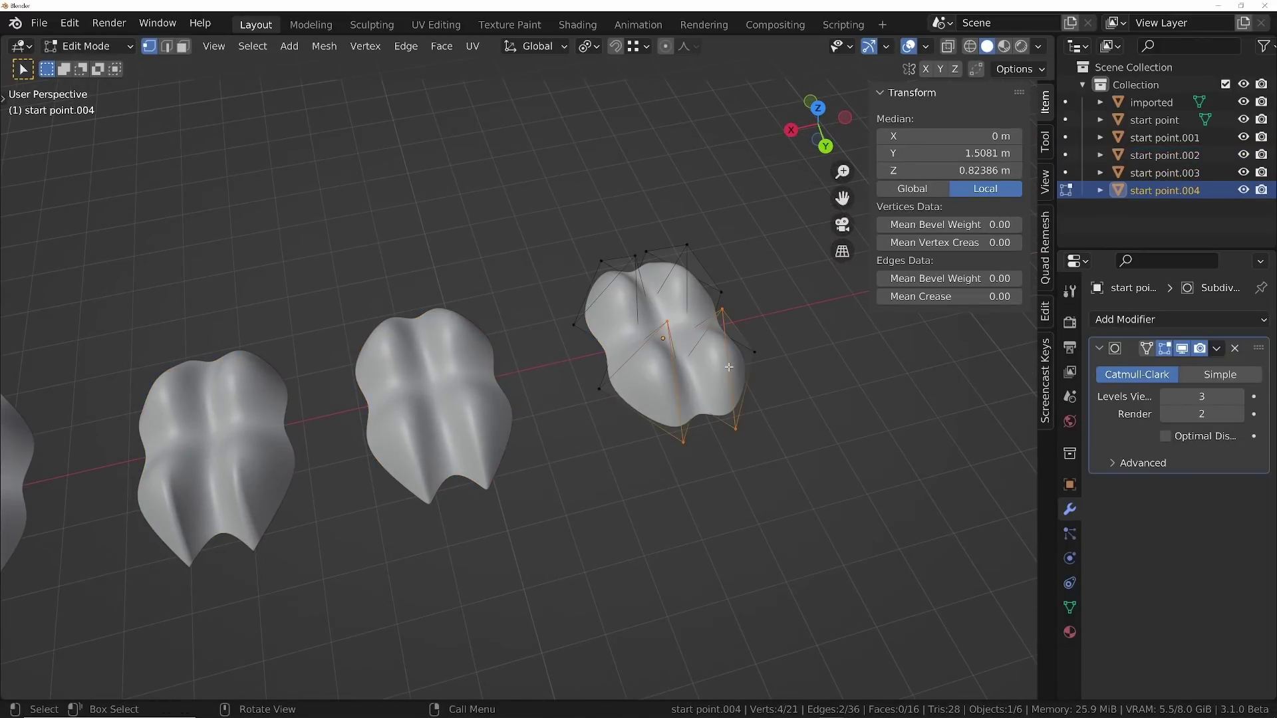
Knife-cut a supporting edge on each side of one near ridge edge, running down to points just beside its corner
key("2")
key("KP_Decimal")
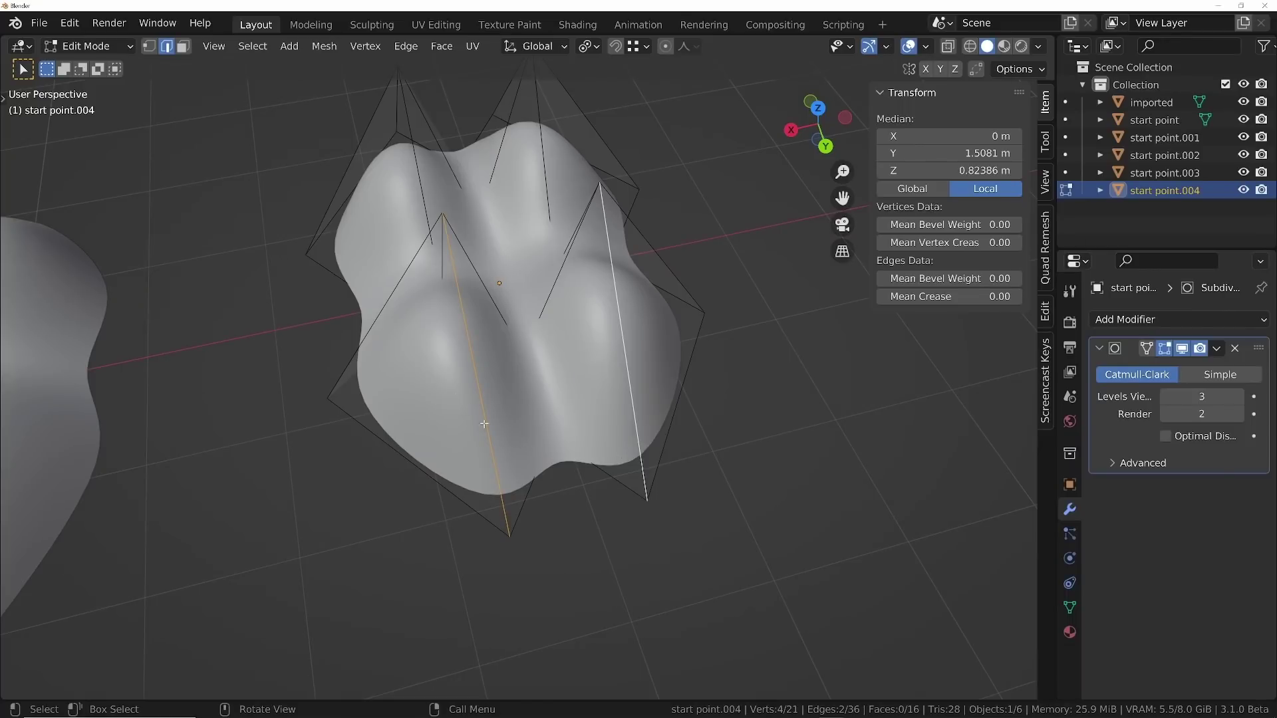
key("k")
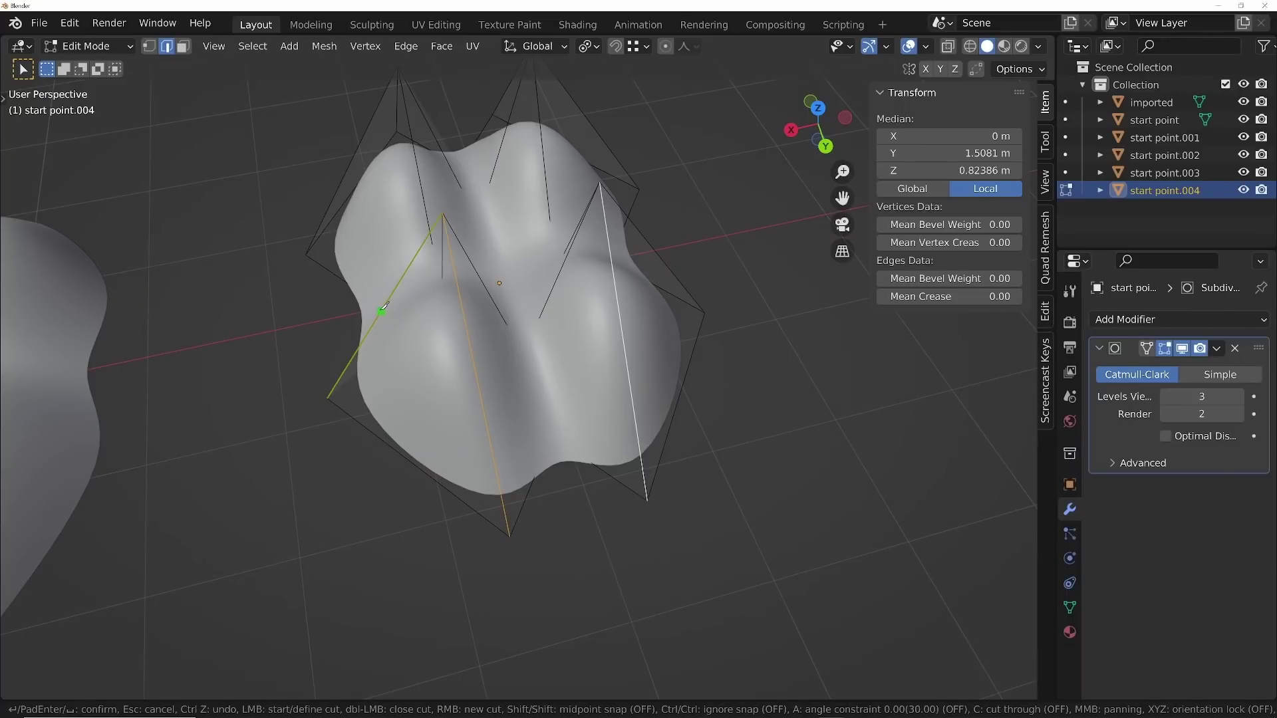
left_click(382, 311)
left_click(499, 524)
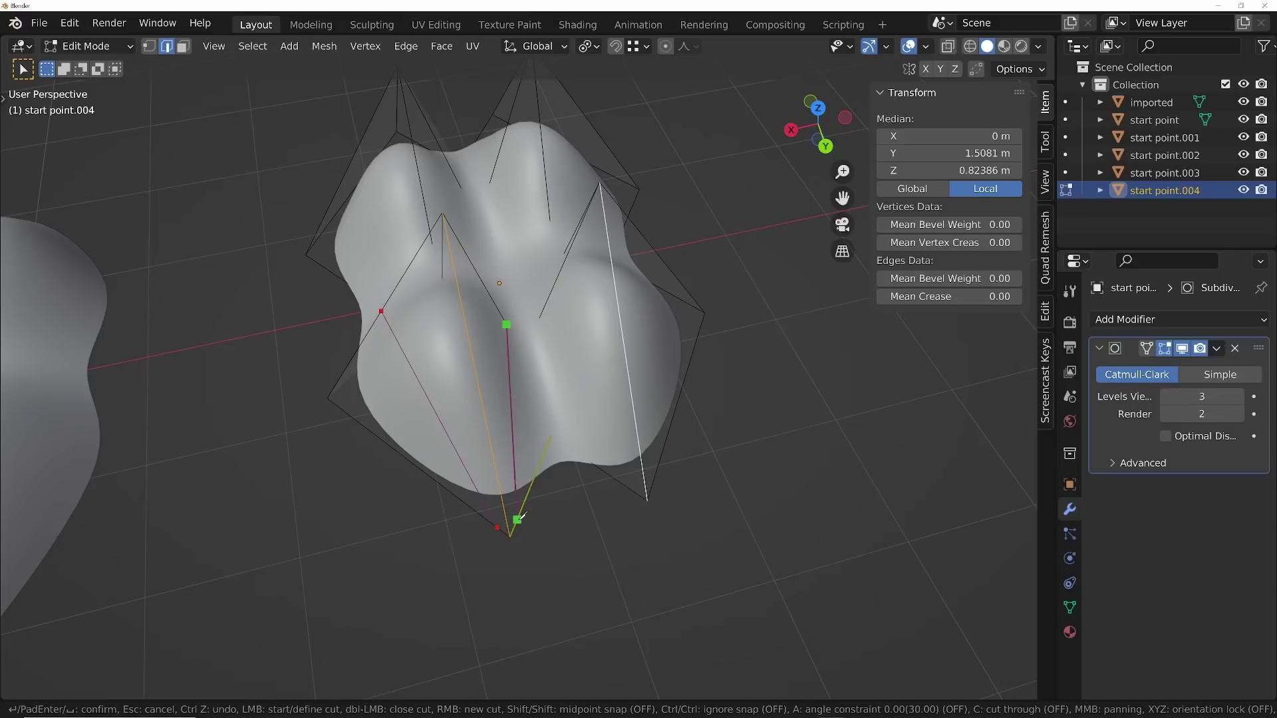
left_click(517, 520)
right_click(517, 519)
Knife-cut matching supporting edges on both sides of the other near ridge and apply the cuts
middle_click_drag(556, 274, 573, 297)
left_click(571, 297)
left_click(669, 459)
right_click(669, 459)
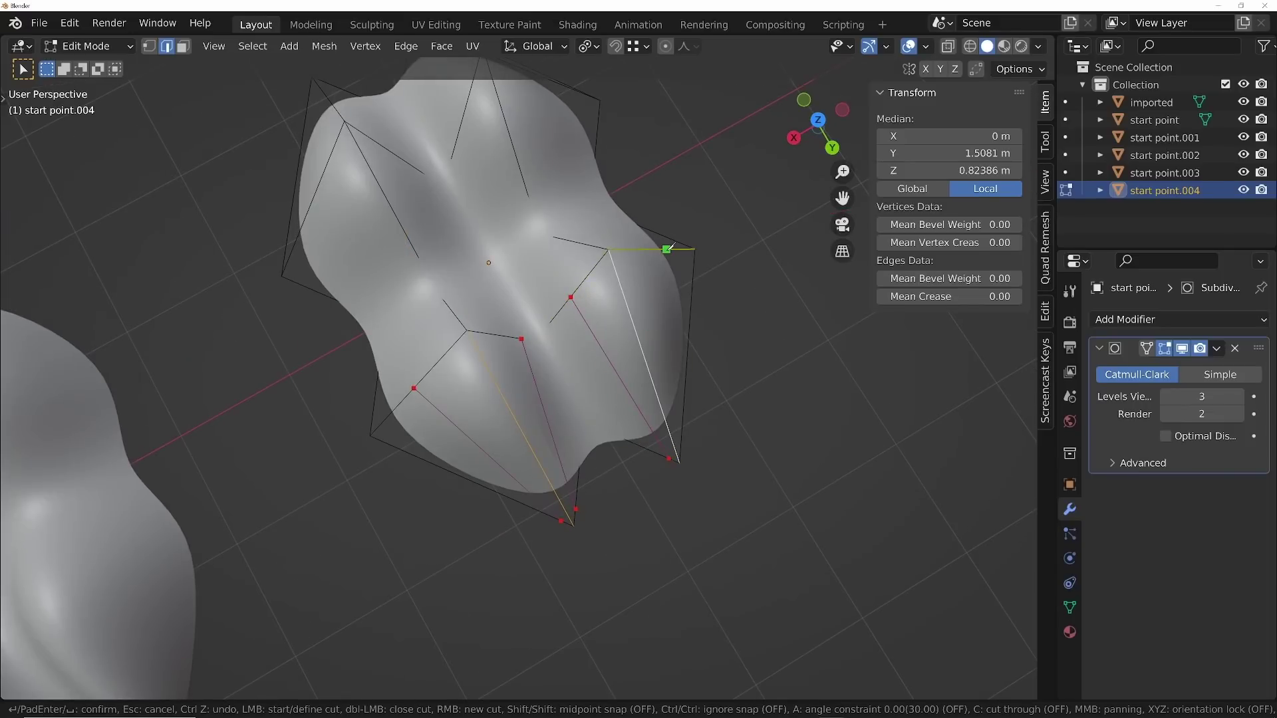
left_click(667, 249)
key("Return")
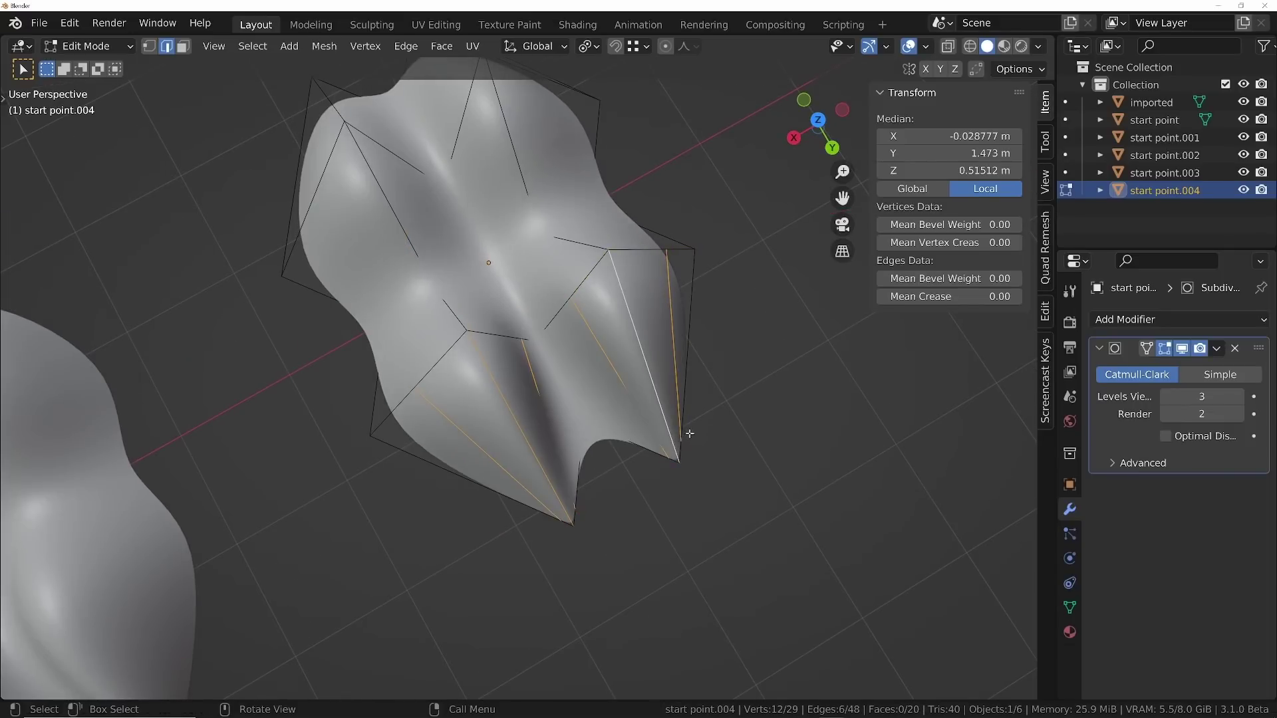
Leave mesh editing and examine the knife-cut copy's shape and wireframe alongside the rest of the row
key("Tab")
middle_click_drag(617, 464, 521, 385)
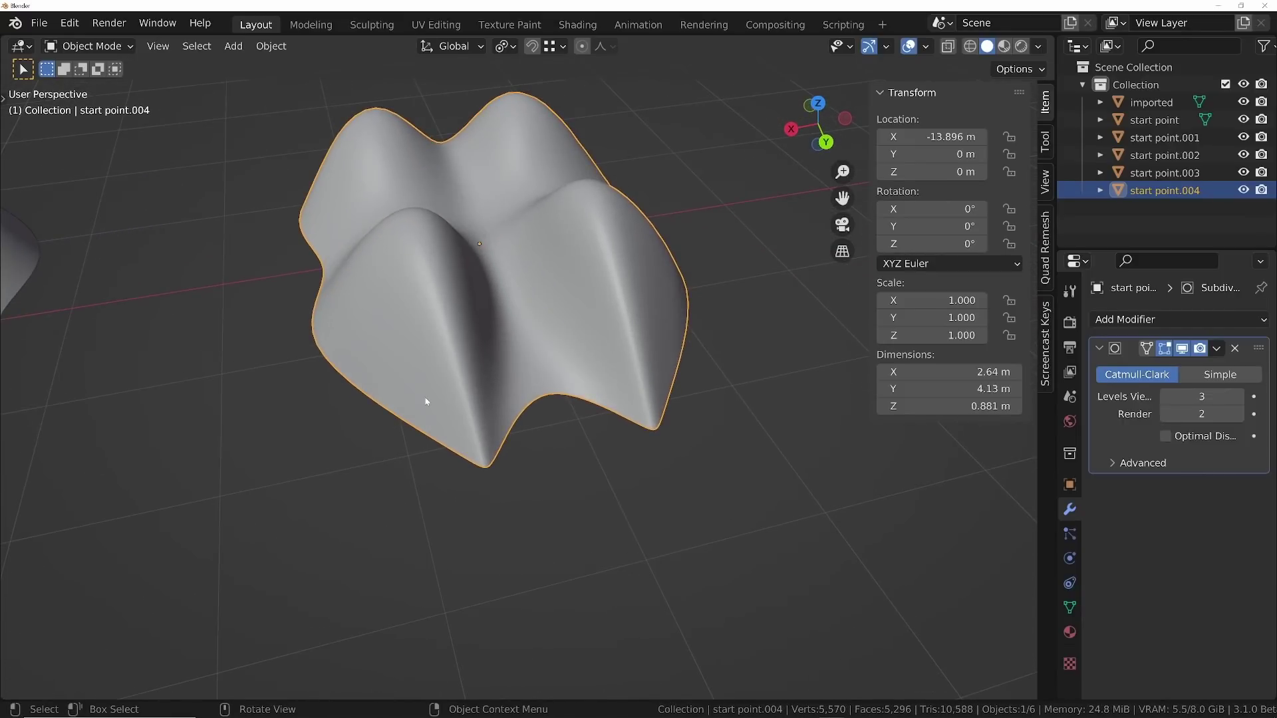
key("z")
left_click(479, 382)
middle_click_drag(557, 337, 534, 370)
middle_click_drag(533, 370, 612, 362, "shift")
scroll(612, 361, "down", 8)
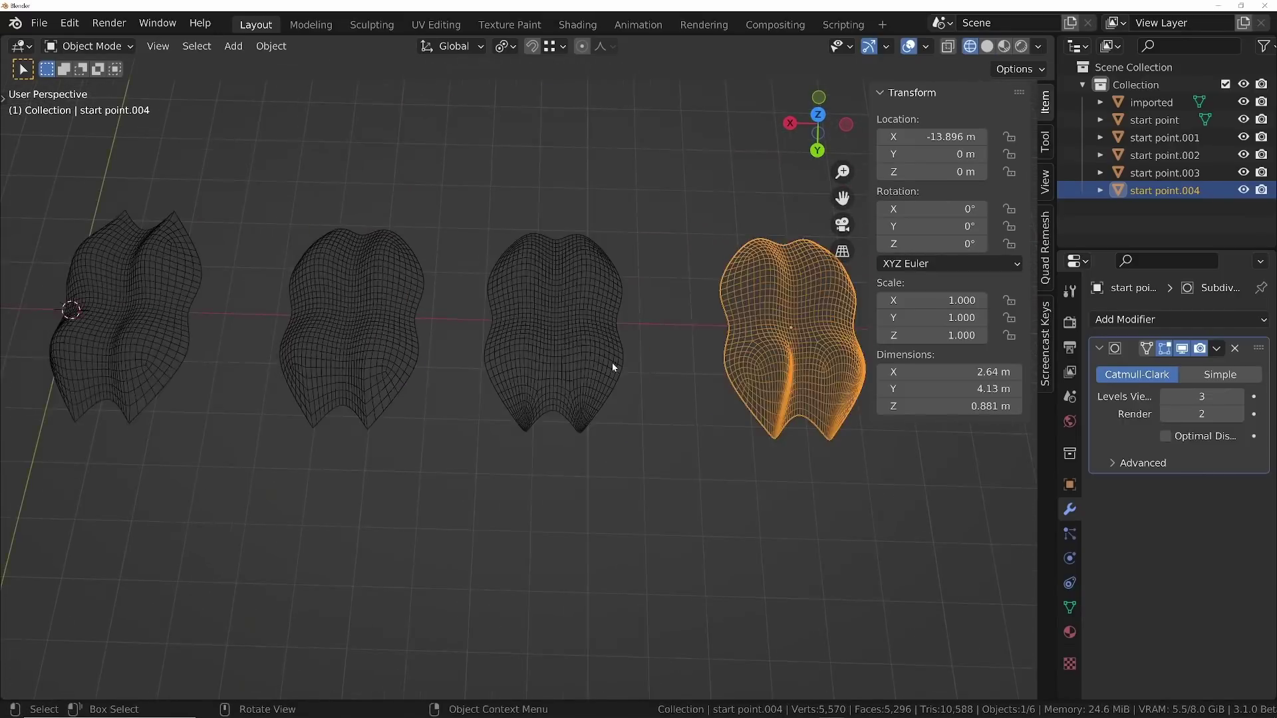
Move the knife-cut copy in the ground plane beside the imported mesh and isolate the two in local view
key("g")
key("shift+z")
left_click(342, 381)
left_click(342, 382, "shift")
key("slash")
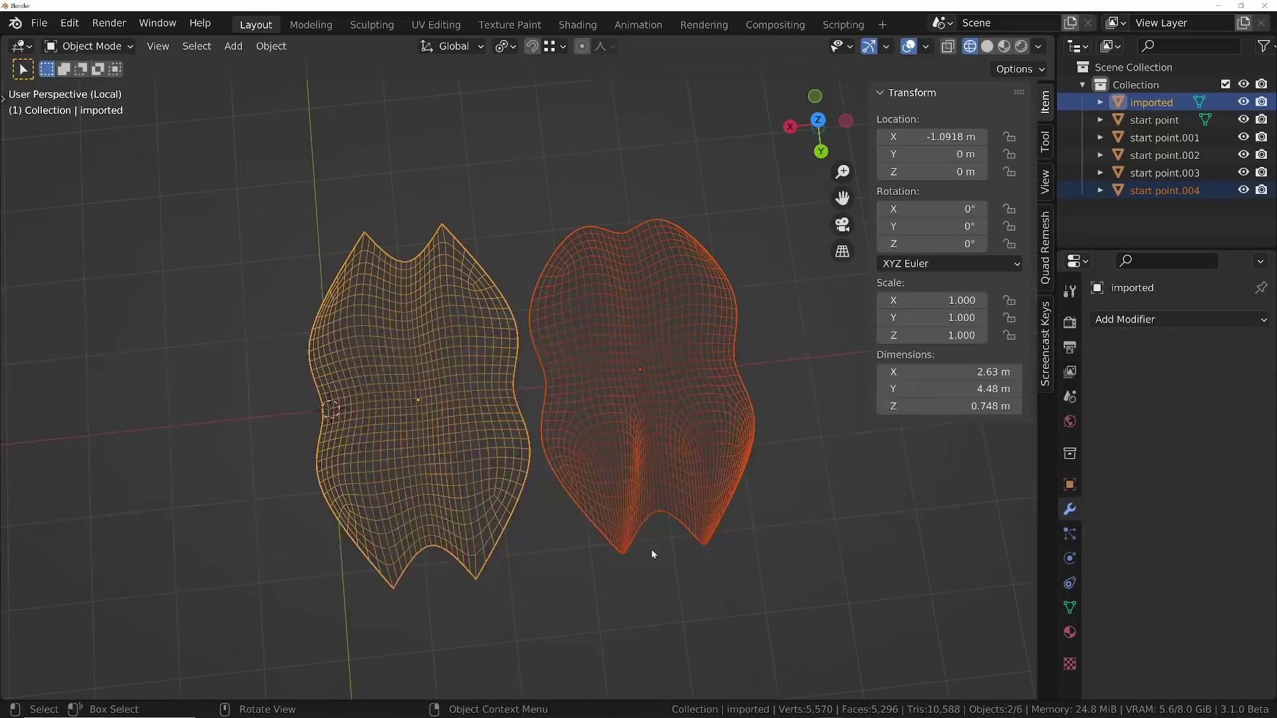
Compare the isolated imported mesh and knife-cut copy from several angles in wireframe and in solid shading
left_click(652, 548)
middle_click_drag(653, 502, 630, 449)
scroll(639, 521, "up", 3)
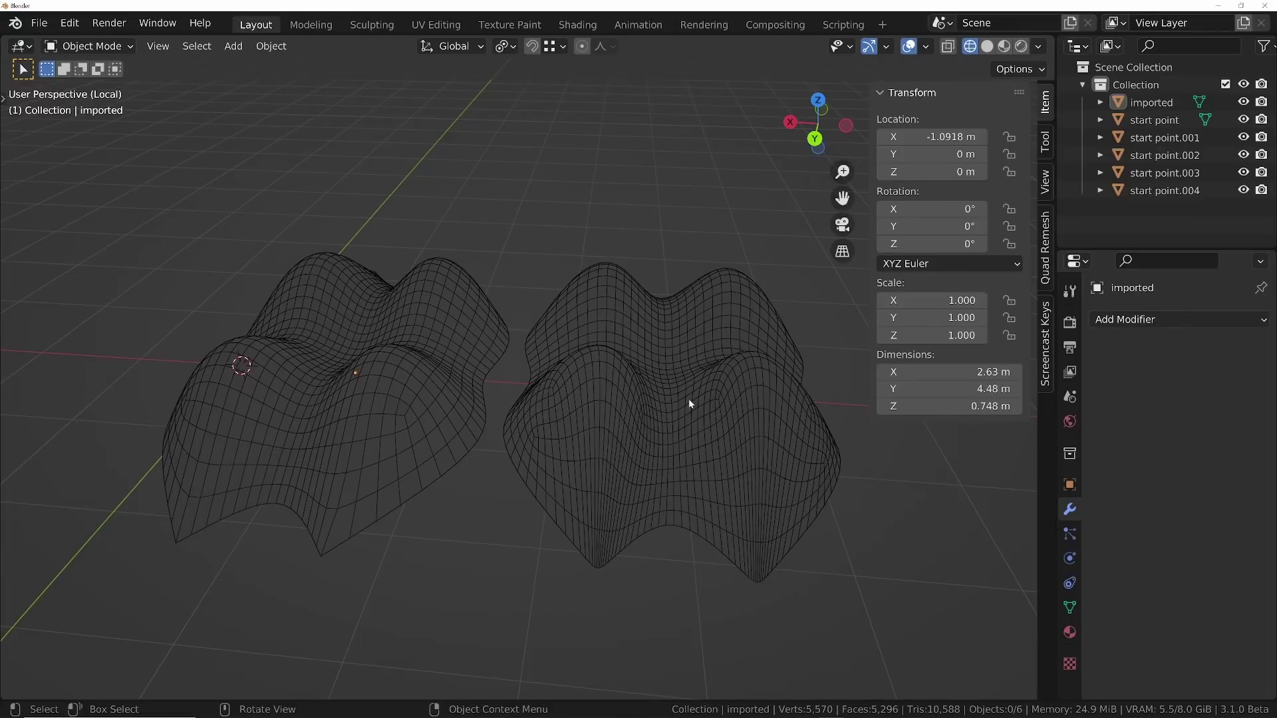
mouse_move(690, 403)
middle_mouse_down()
mouse_move(663, 444)
mouse_move(650, 380)
mouse_move(676, 425)
mouse_move(651, 428)
middle_mouse_up()
key("z")
left_click(712, 470)
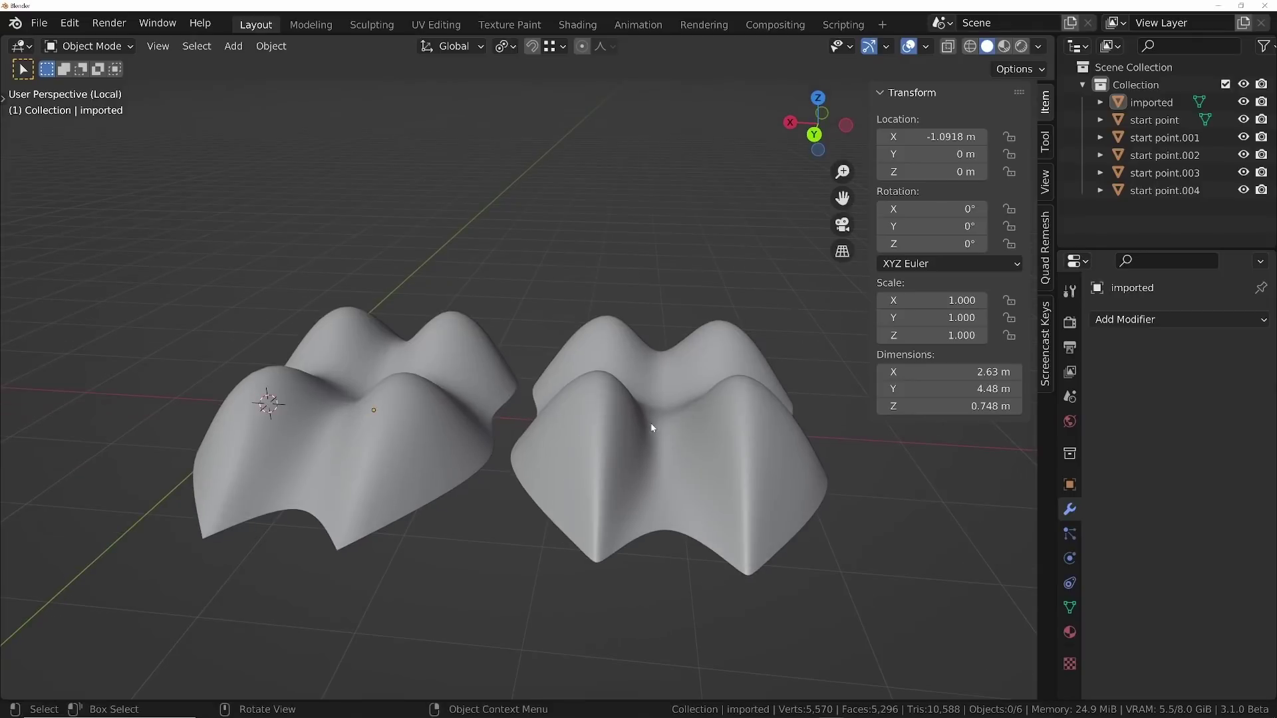
middle_click_drag(657, 473, 688, 459)
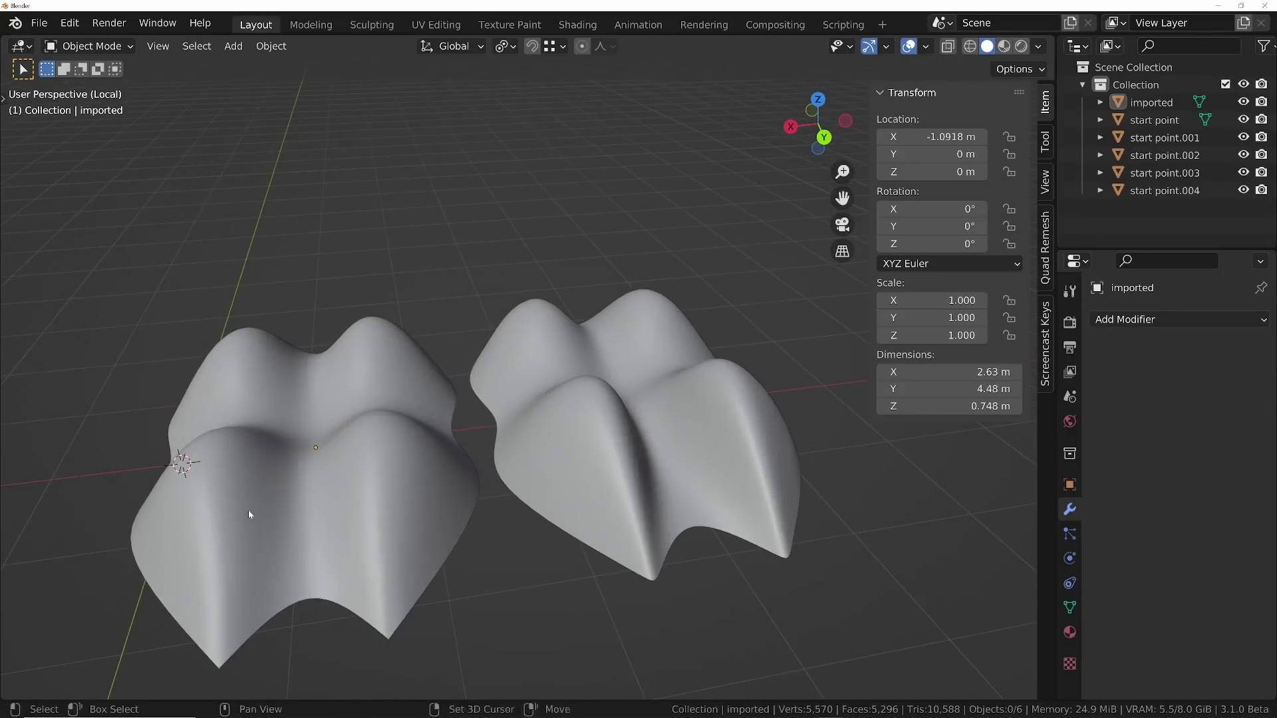
middle_click_drag(249, 510, 412, 403, "shift")
middle_click_drag(618, 382, 512, 461, "shift")
Return to wireframe and examine the edge flow around the near corners of both isolated meshes
key("z")
left_click(576, 431)
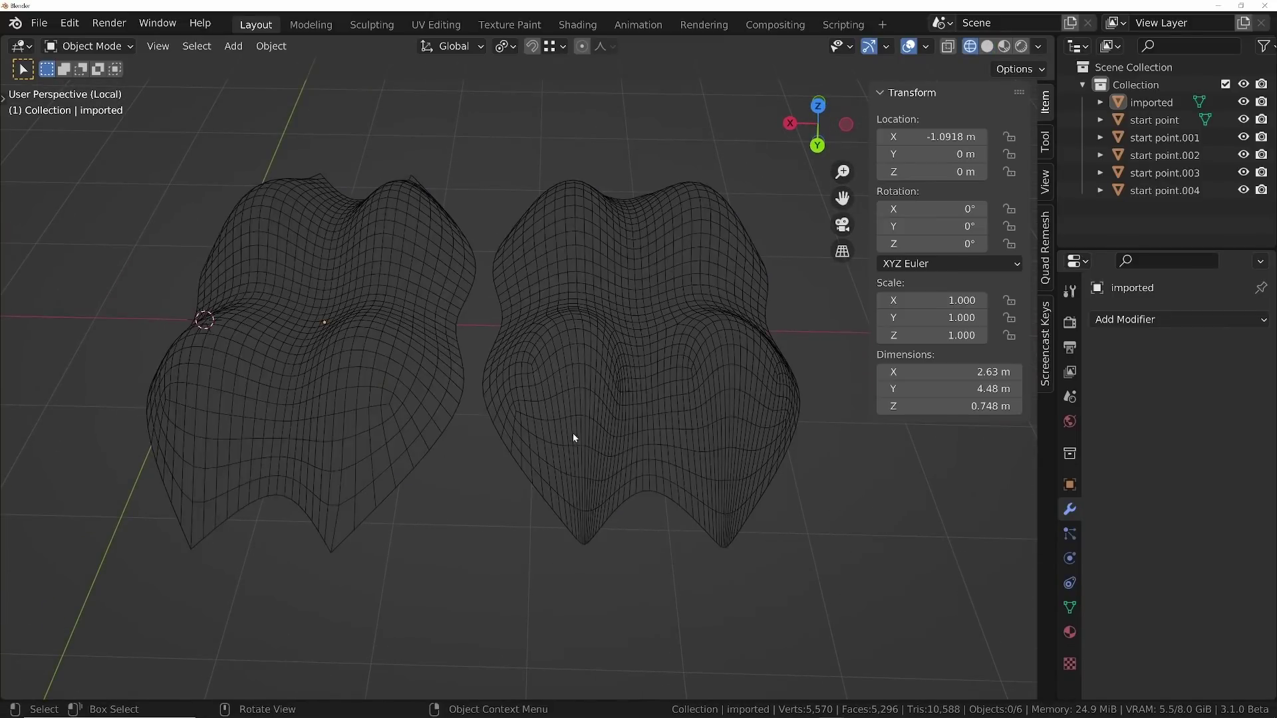
middle_click_drag(576, 431, 585, 447)
mouse_move(584, 337)
middle_mouse_down()
mouse_move(590, 371)
mouse_move(587, 325)
middle_mouse_up()
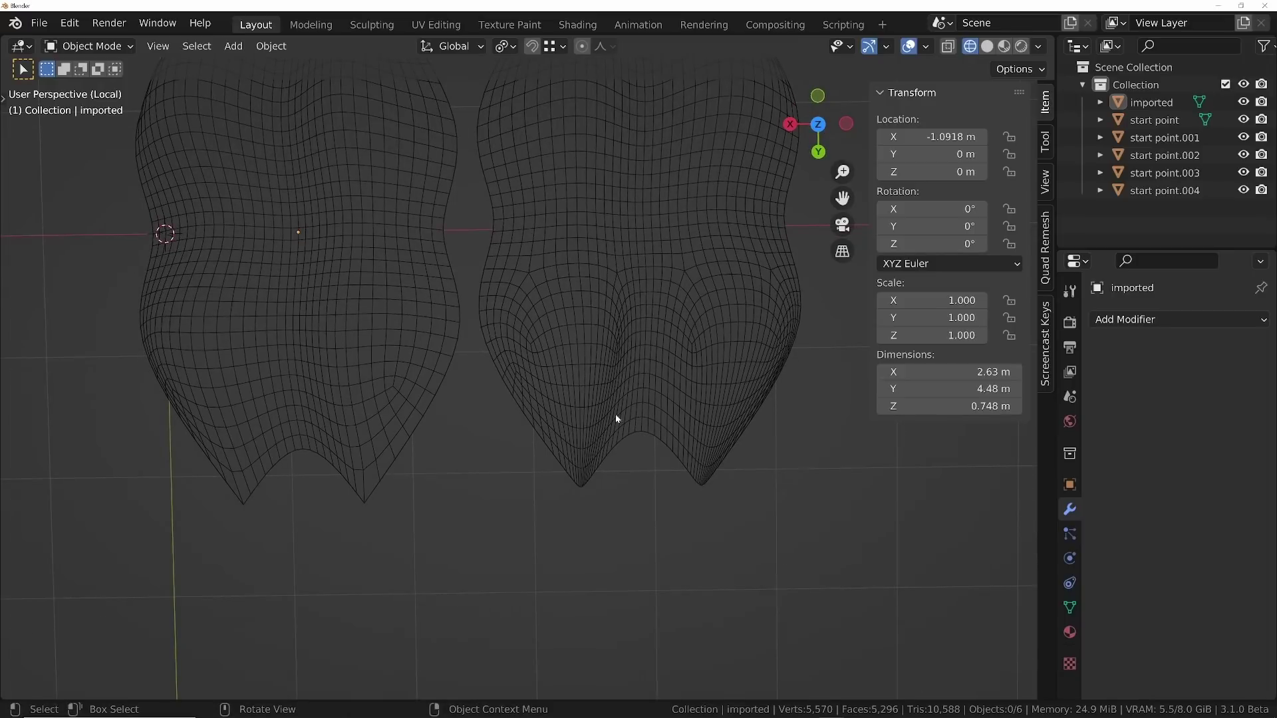
middle_click_drag(616, 418, 616, 373)
scroll(616, 372, "down", 3)
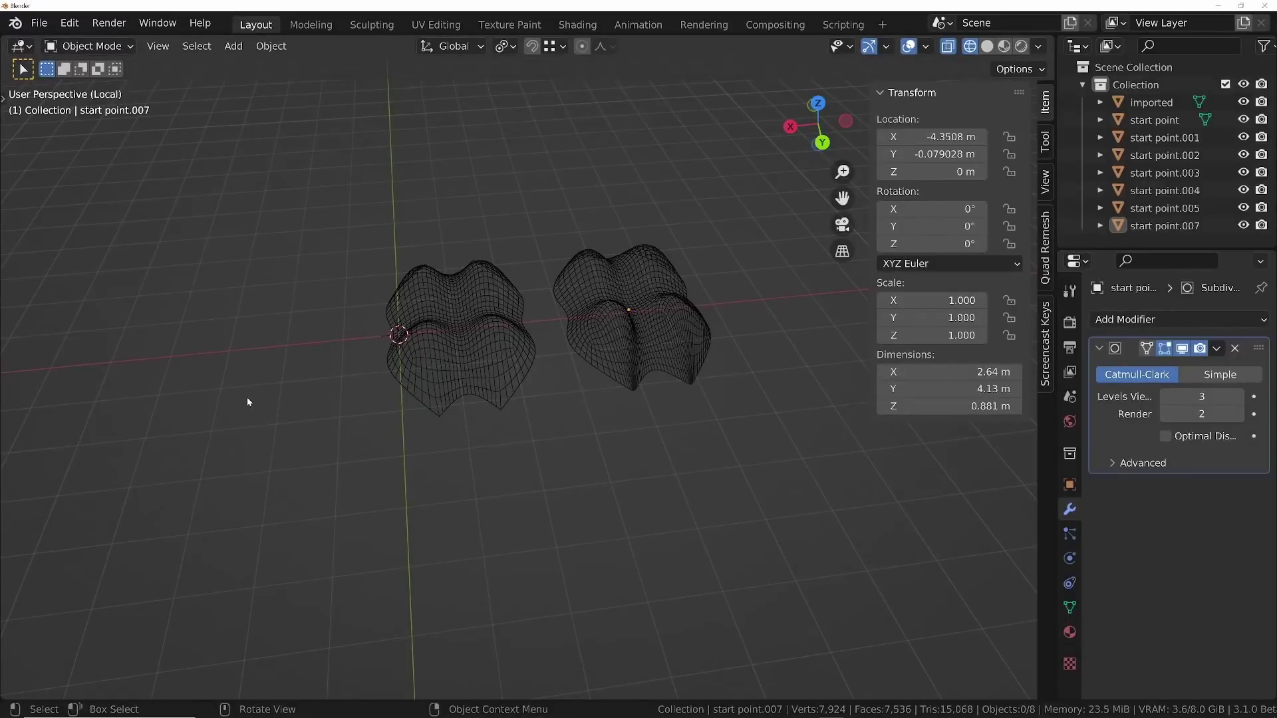
Paste the low-poly start mesh into the isolated view and enter its mesh editing mode in solid shading
key("ctrl+v")
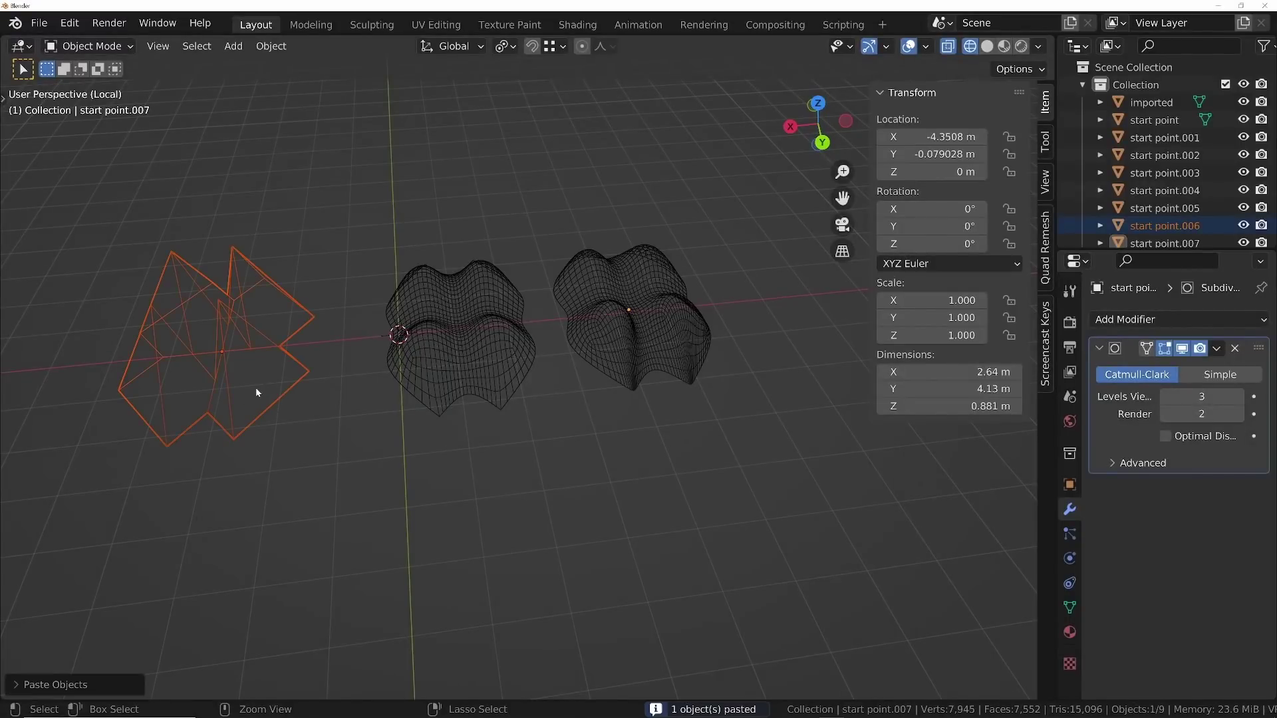
left_click(193, 387)
left_click(203, 370)
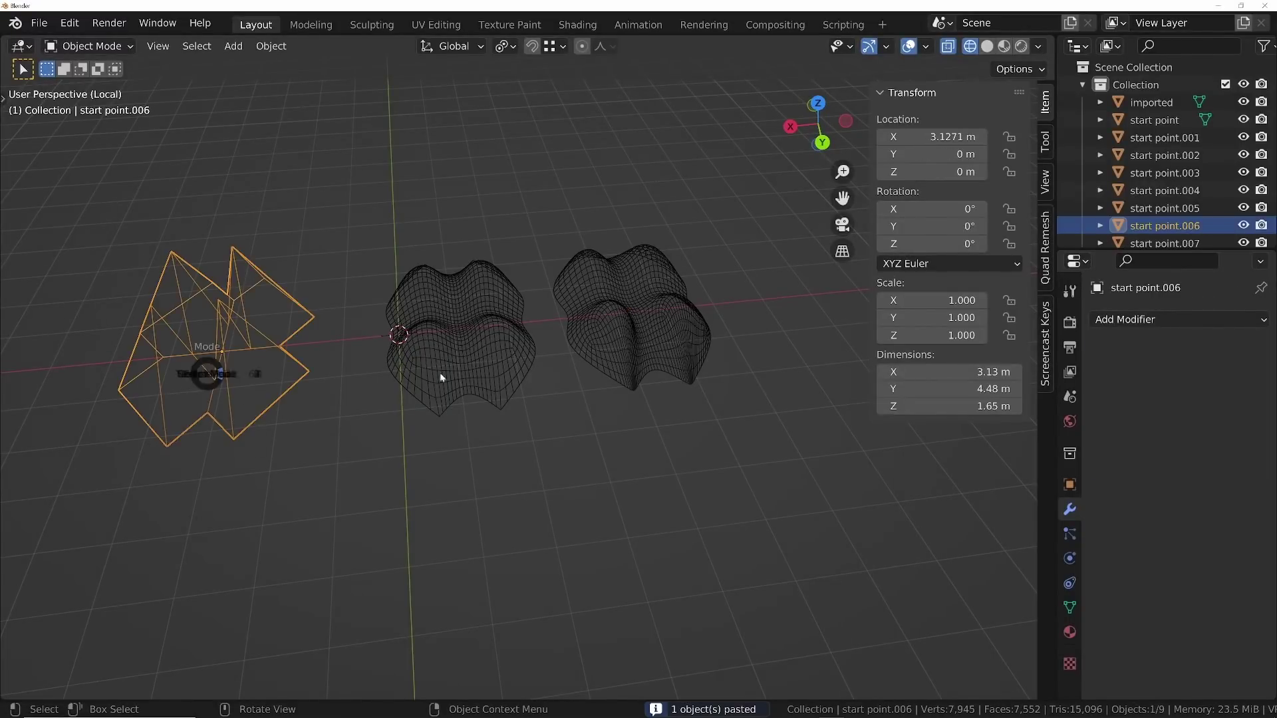
key("Tab")
key("z")
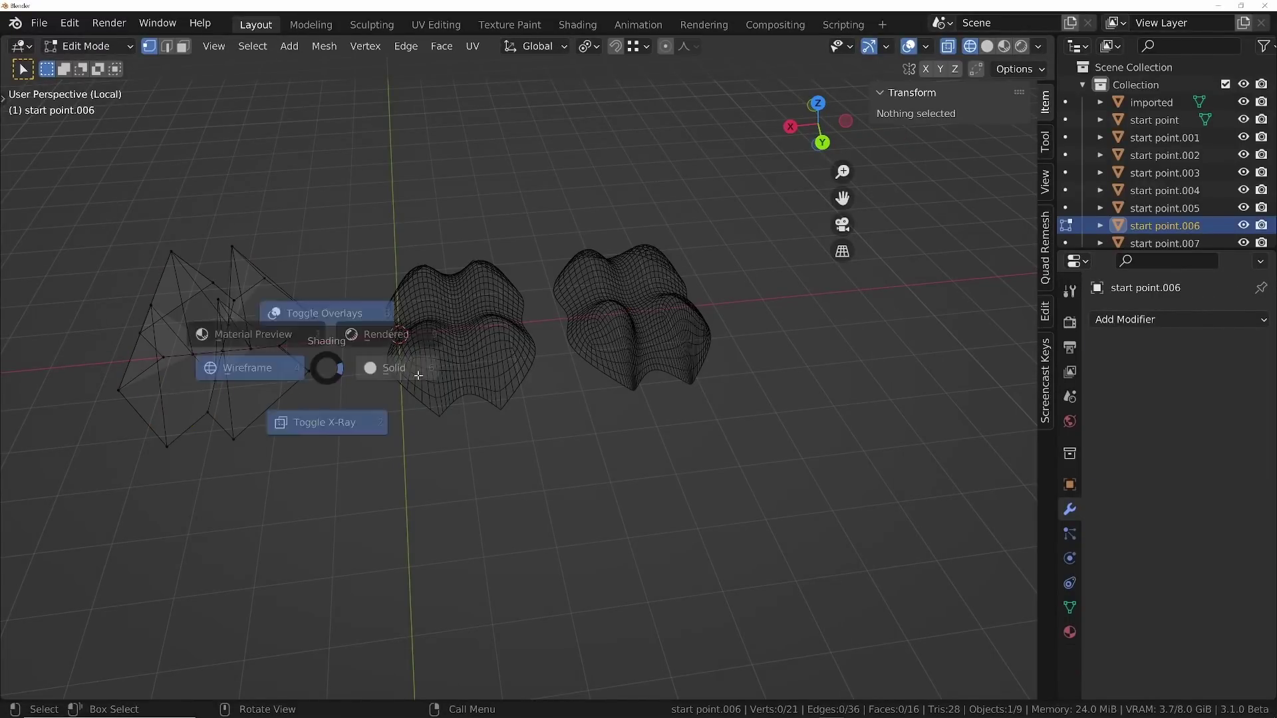
left_click(416, 373)
scroll(237, 433, "up", 3)
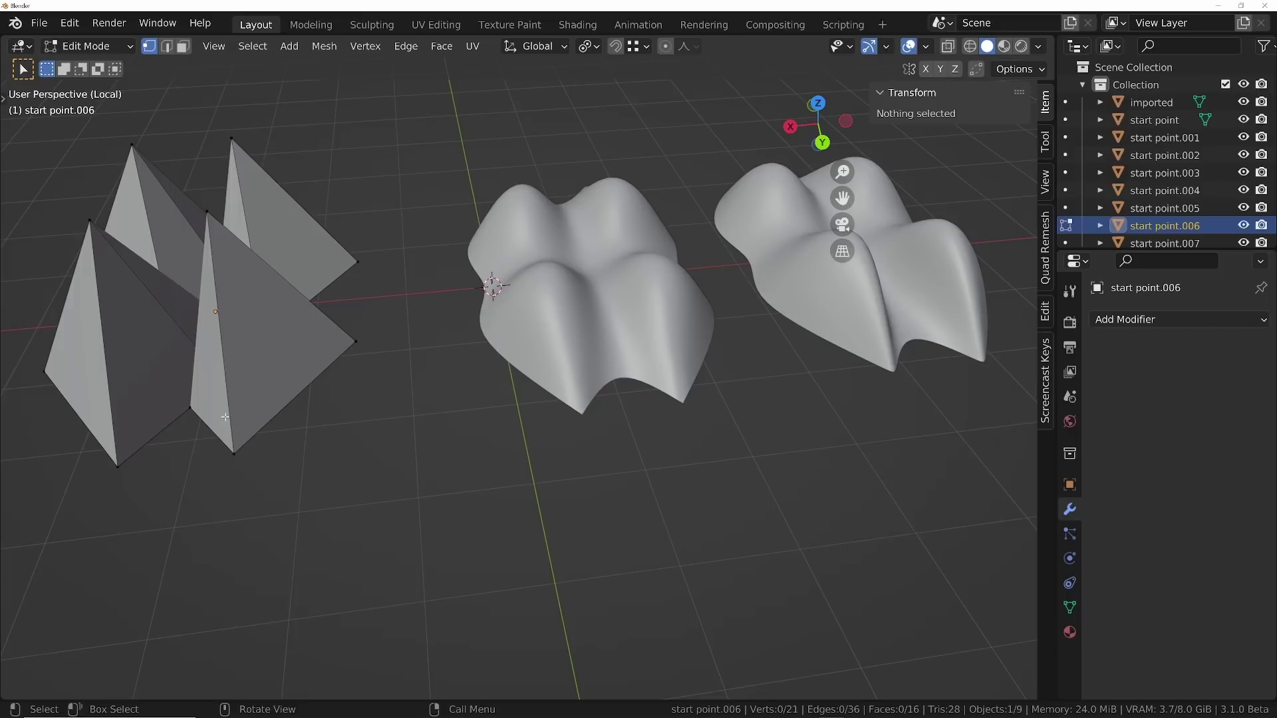
Subdivide the pasted mesh's four near boundary edges with one cut each
key("2")
left_click(294, 418)
left_click(195, 453, "shift")
left_click(169, 440, "shift")
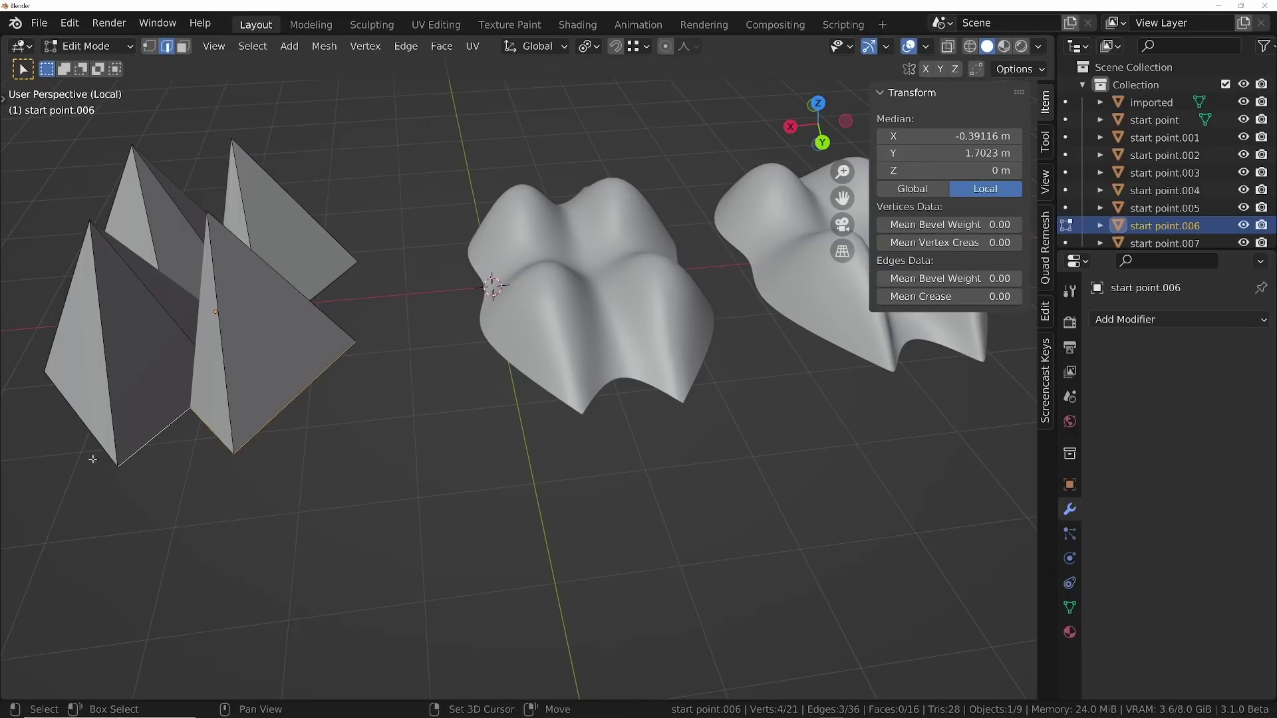
left_click(87, 442, "shift")
right_click(330, 423)
left_click(288, 129)
Add a level 3 Catmull-Clark Subdivision modifier to the pasted mesh and return to vertex editing
key("1")
middle_click_drag(289, 396, 401, 397, "shift")
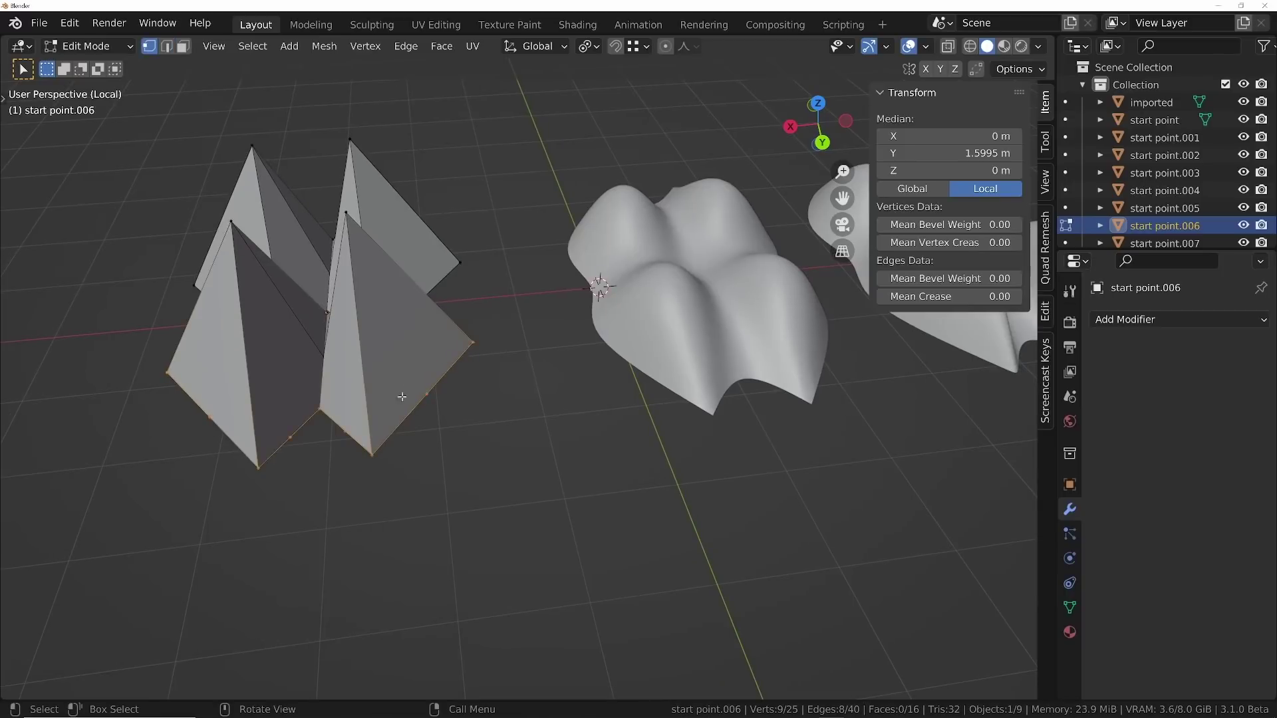
key("Tab")
key("ctrl+3")
key("Tab")
Slide the four new boundary midpoints along their edges until they sit close to the two near corners
left_click(426, 394)
key("shift+v")
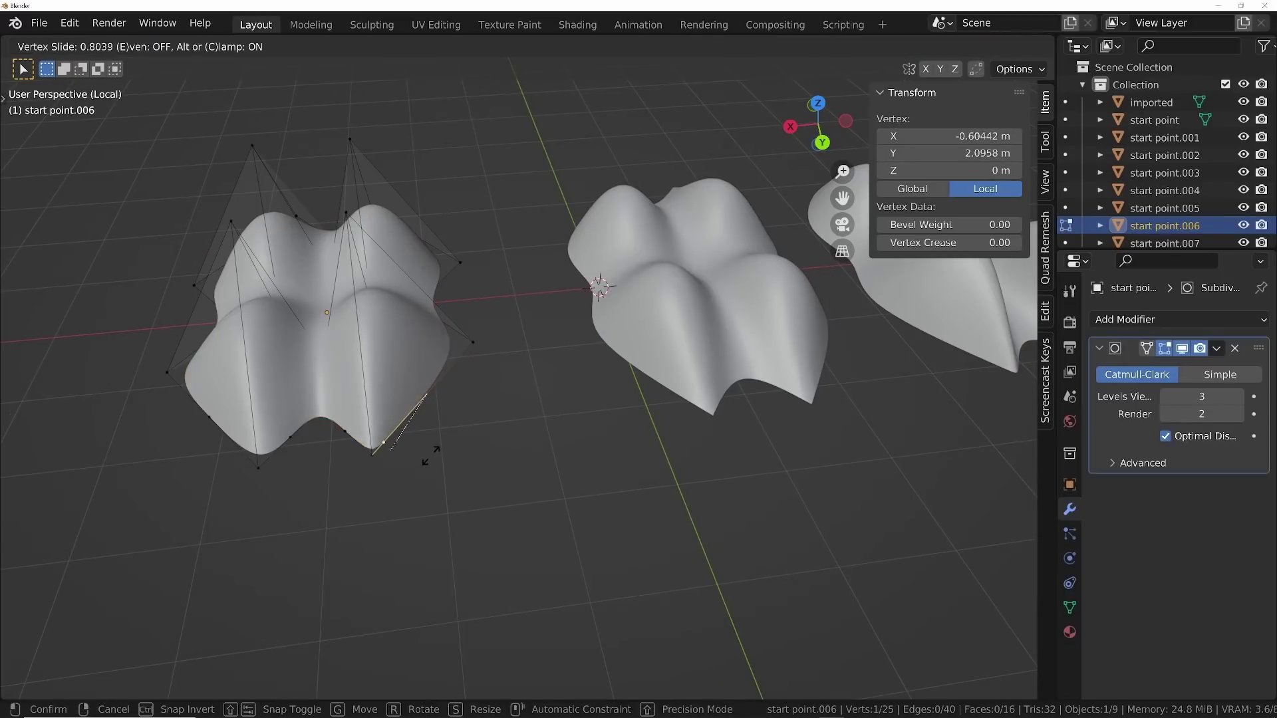
left_click(424, 464)
left_click(344, 431)
key("shift+v")
left_click(367, 456)
left_click(290, 437)
key("shift+v")
left_click(272, 464)
left_click(207, 419)
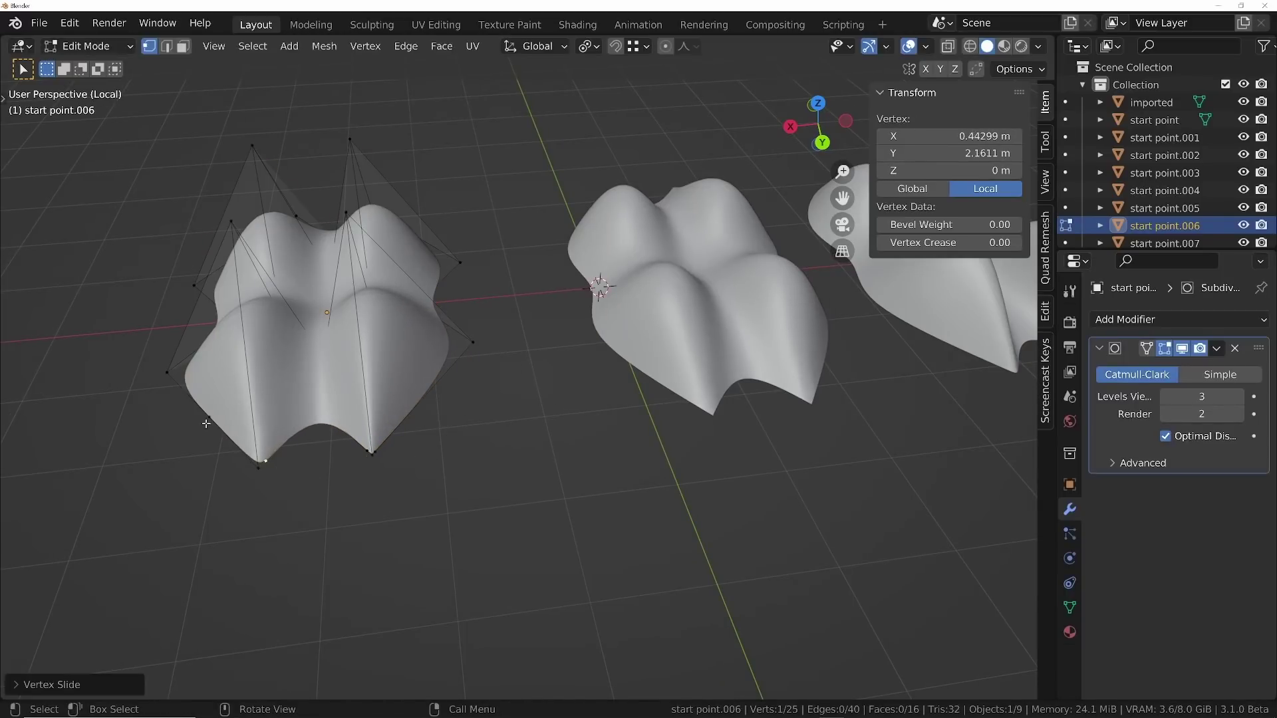
left_click(244, 473)
Leave mesh editing and compare the pasted mesh's sharpened corners with the other two surfaces in solid shading
key("Tab")
scroll(364, 365, "down", 2)
middle_click_drag(365, 365, 388, 427, "shift")
middle_click_drag(550, 447, 452, 530, "shift")
scroll(453, 531, "up", 1)
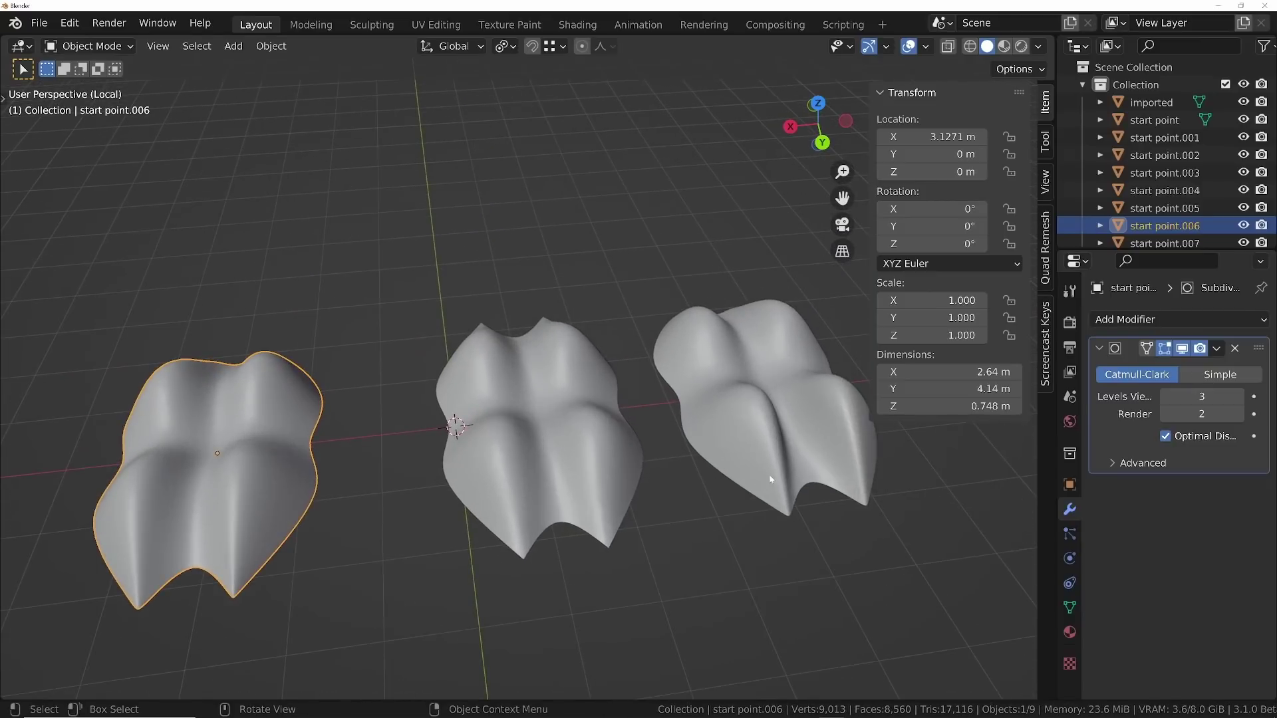
middle_click_drag(770, 479, 342, 507)
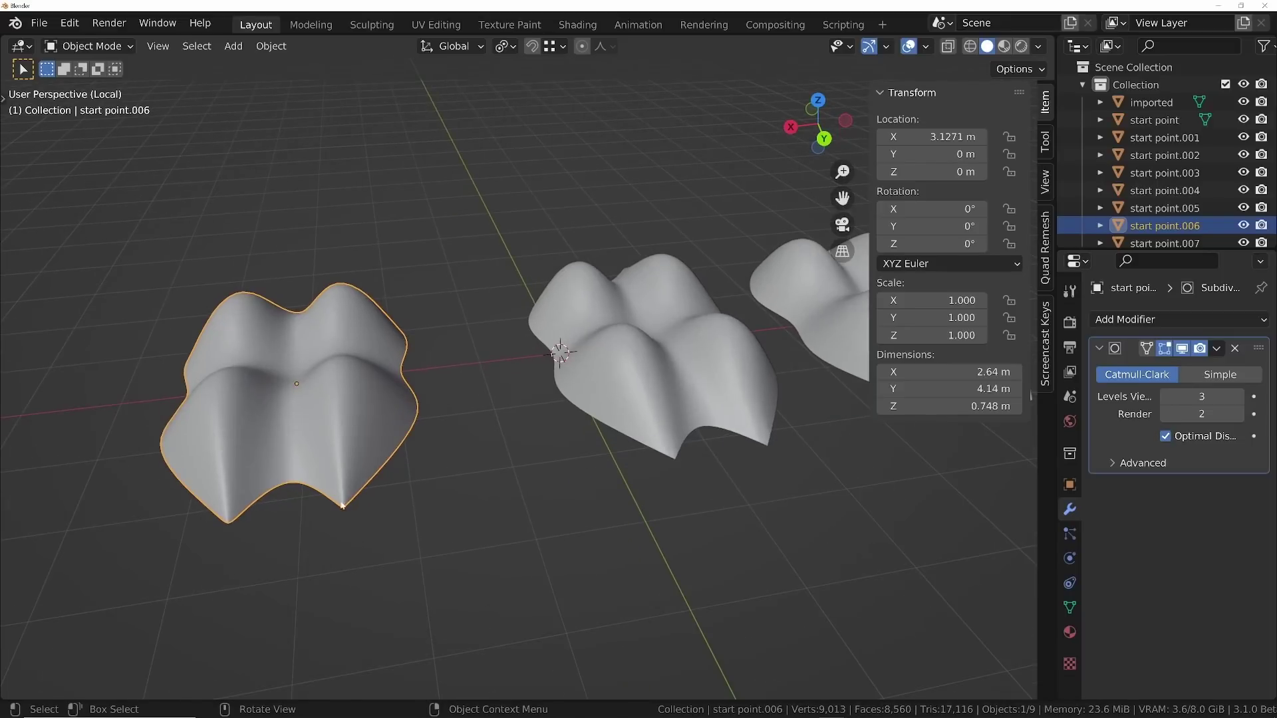
Switch to wireframe and turn off Optimal Display on the pasted mesh's Subdivision modifier to examine its full topology
key("z")
left_click(305, 493)
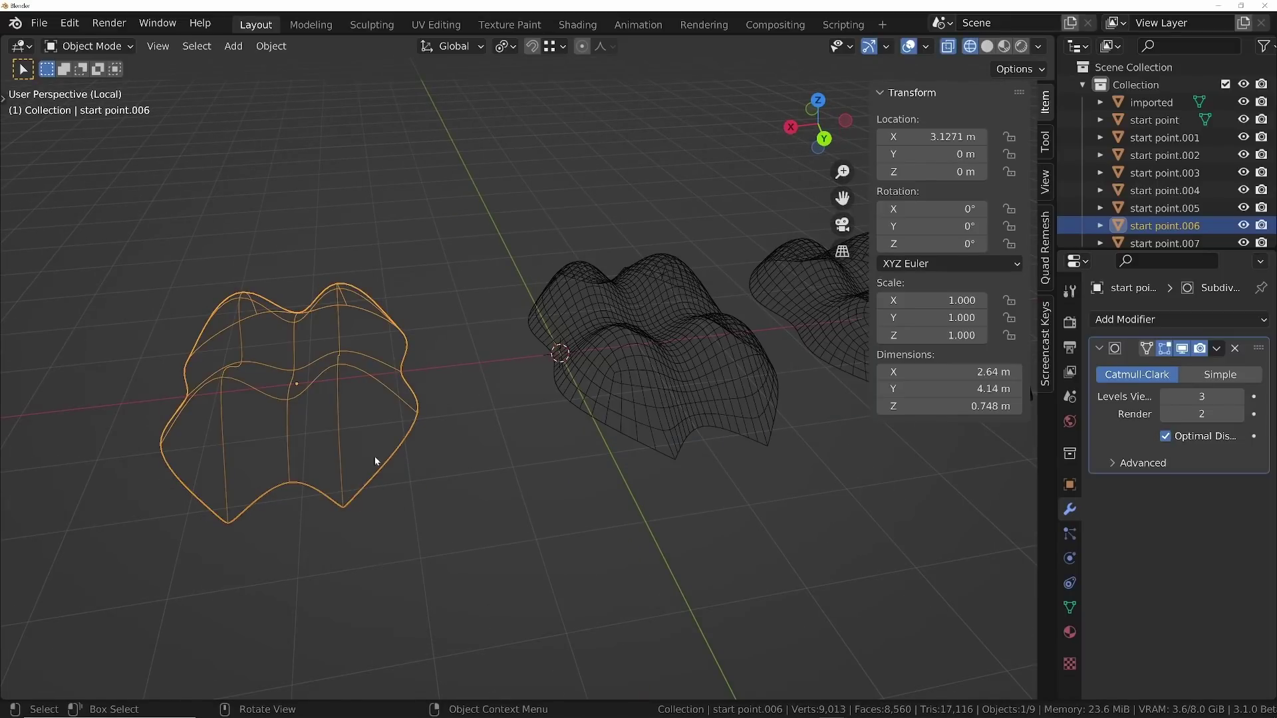
left_click(1166, 437)
middle_click_drag(541, 463, 588, 513)
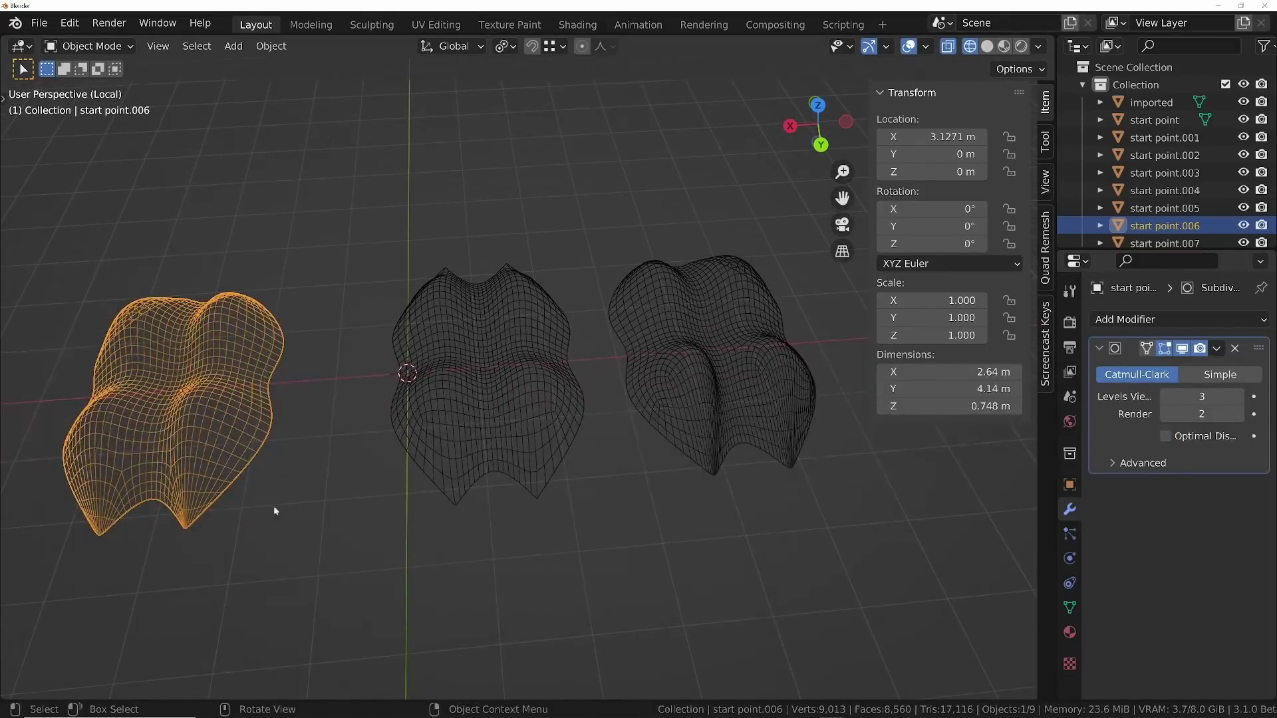
scroll(166, 509, "up", 3)
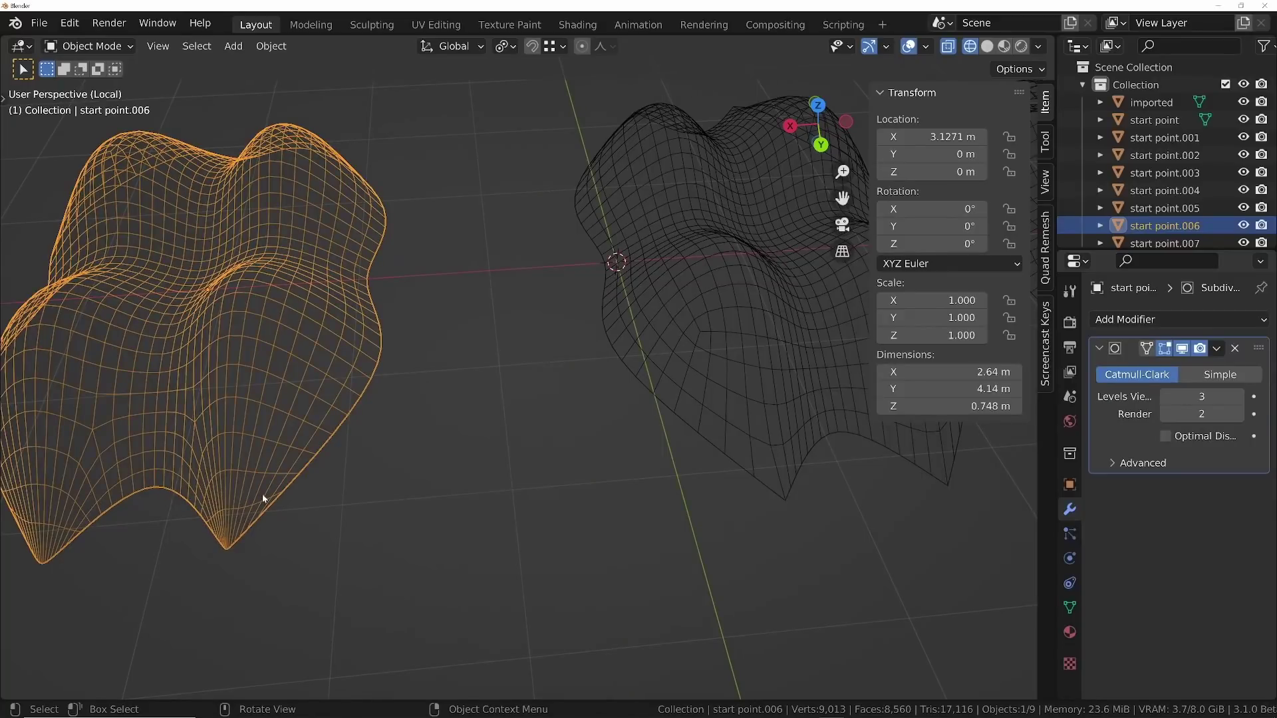
middle_click_drag(264, 499, 361, 430)
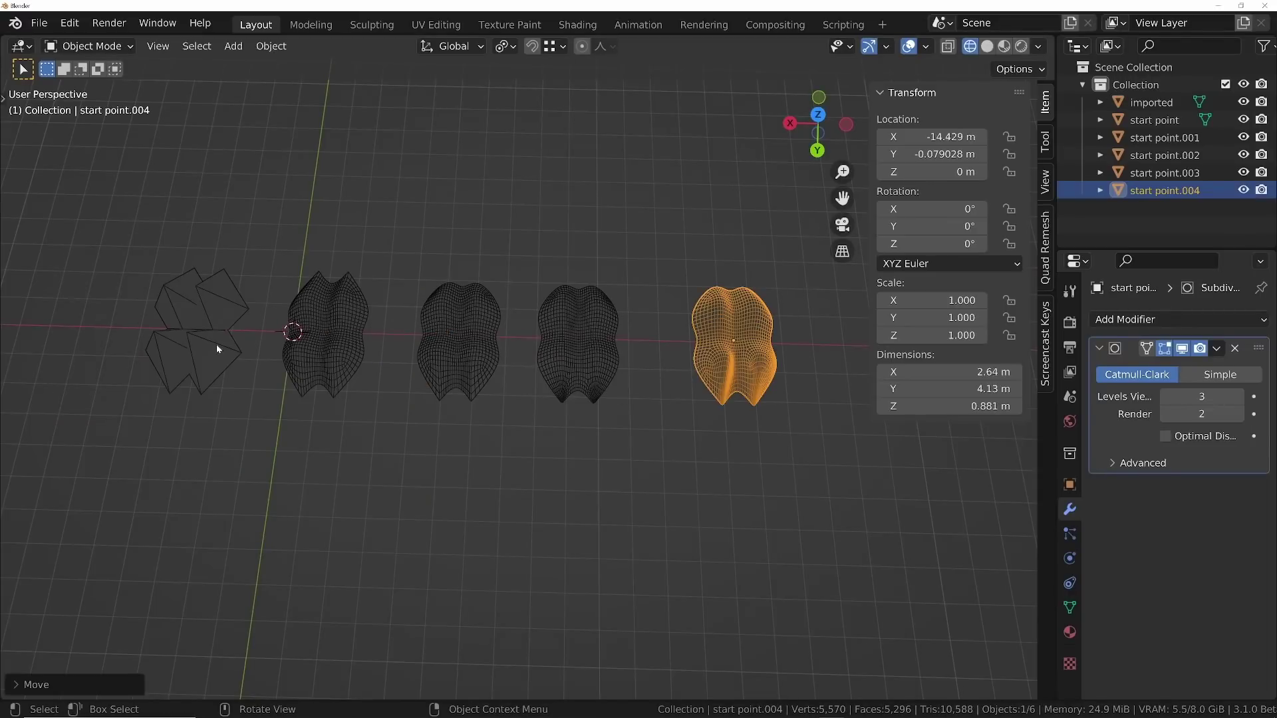
Return to solid shading and duplicate the low-poly start mesh along the X axis to the far end of the row
left_click(216, 345)
scroll(449, 341, "down", 4)
key("shift+z")
middle_click_drag(456, 371, 478, 366)
key("shift+d")
key("x")
left_click(780, 332)
scroll(635, 333, "up", 3)
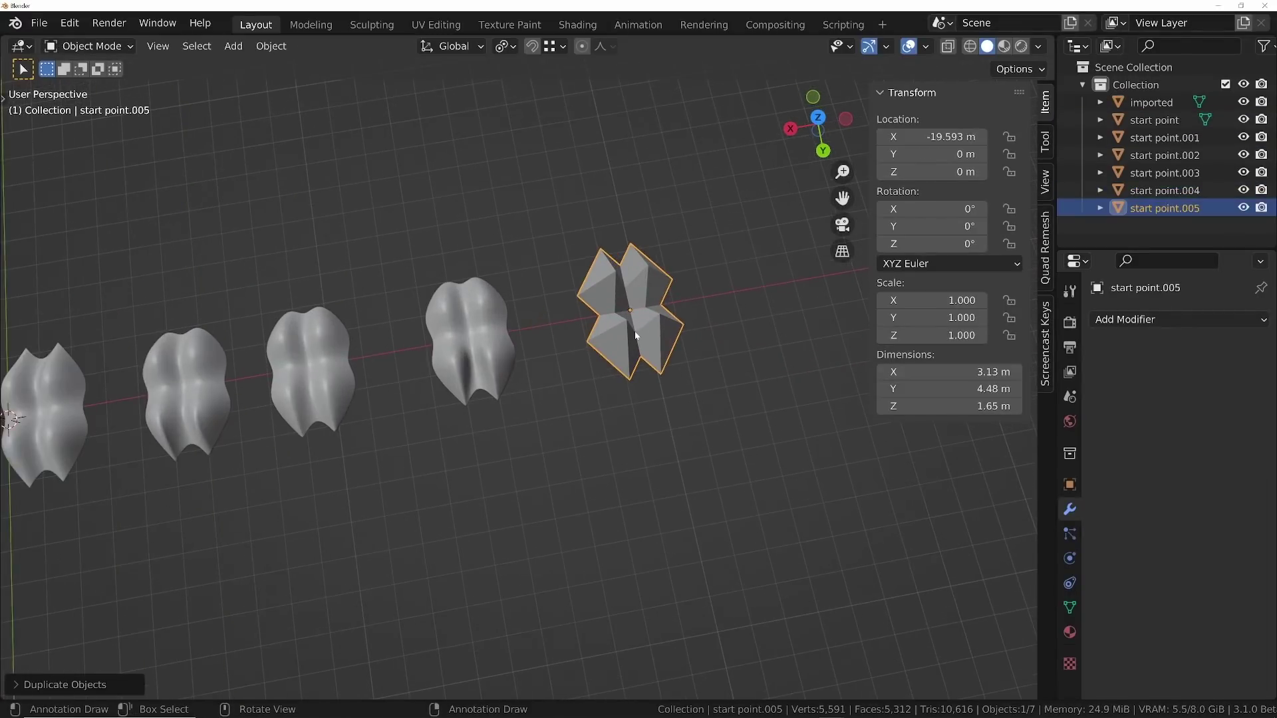
Add a level 3 Subdivision modifier to the new low-poly copy and shade it smooth
middle_click_drag(680, 334, 756, 336, "shift")
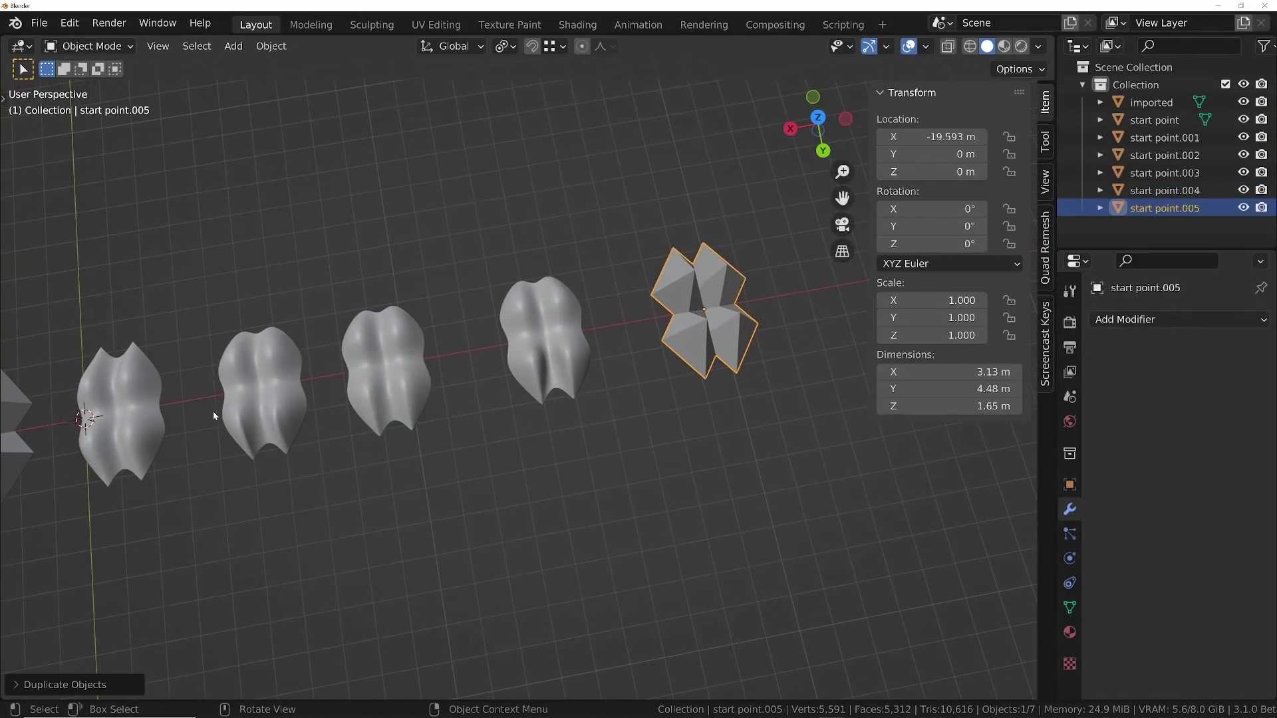
middle_click_drag(166, 400, 161, 376)
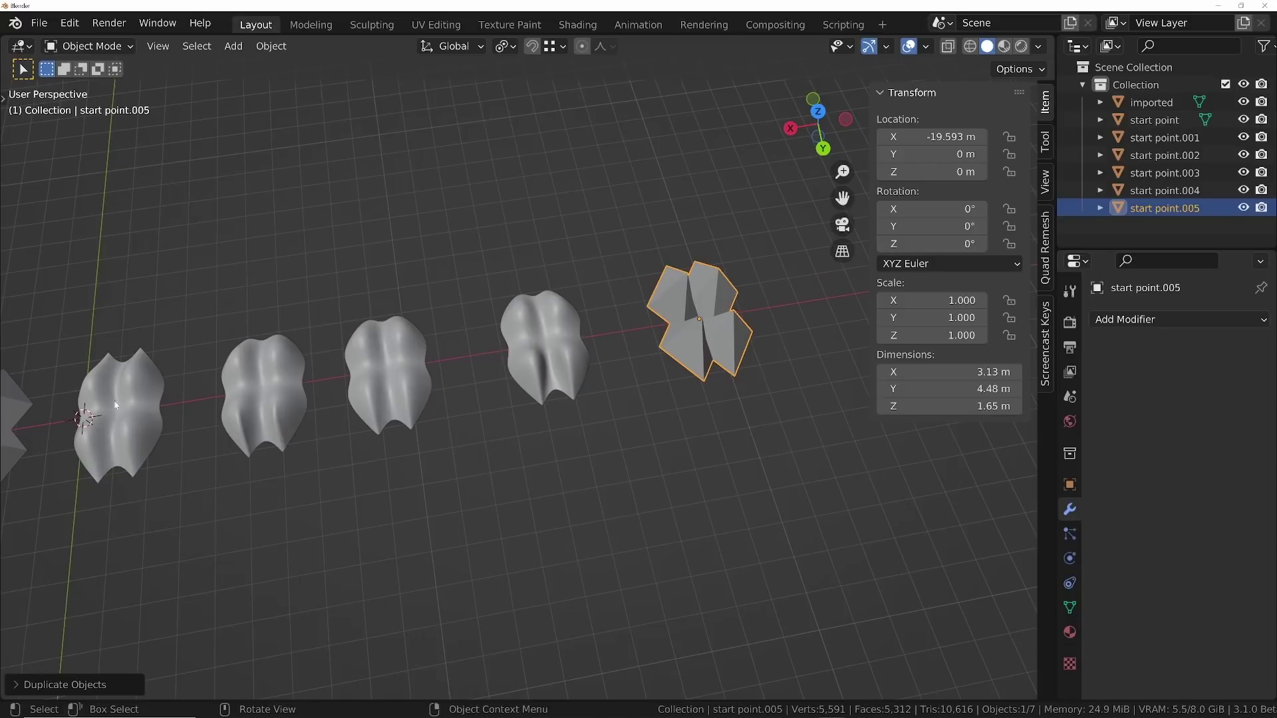
middle_click_drag(682, 343, 621, 404, "shift")
scroll(613, 386, "up", 5)
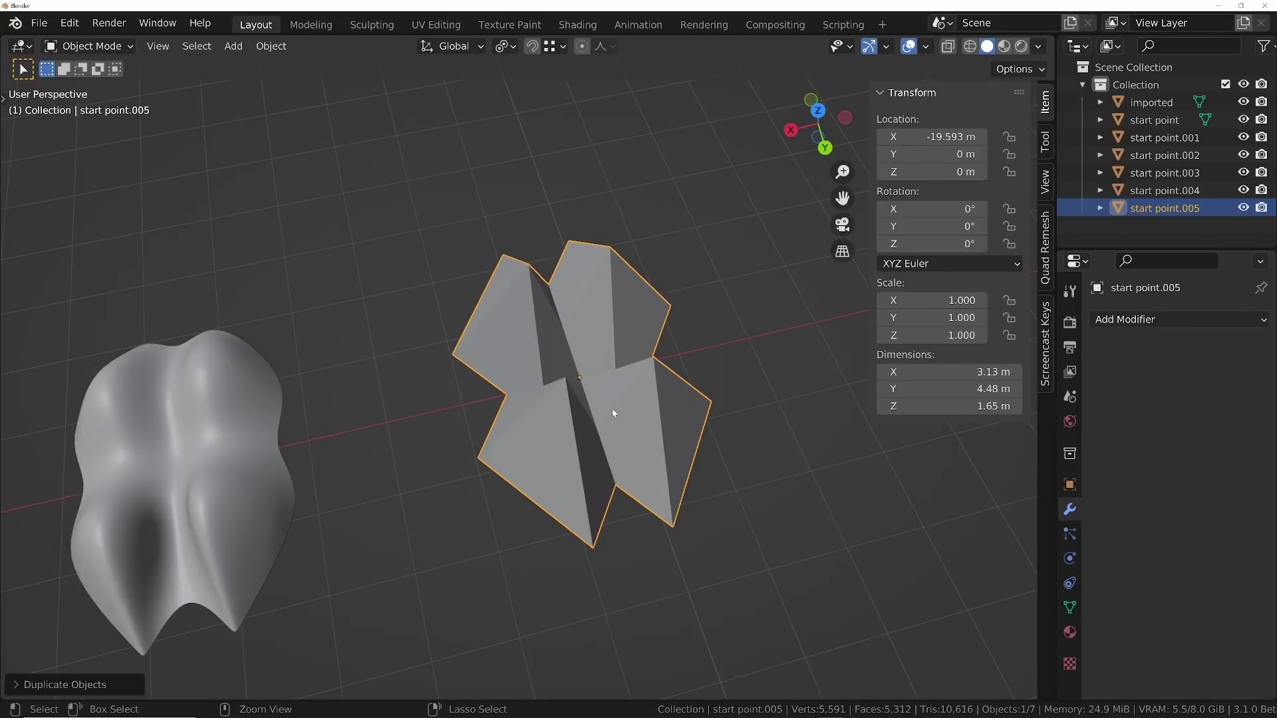
key("ctrl+3")
right_click(565, 333)
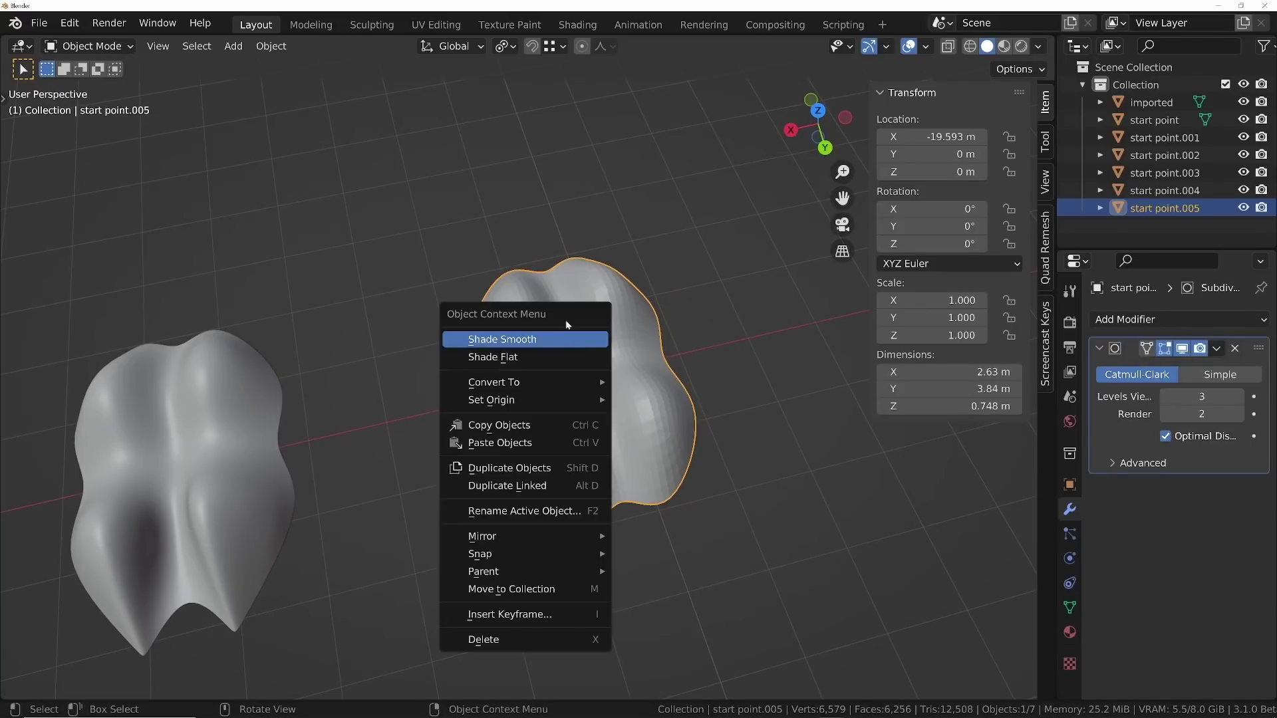
key("Escape")
Set the mean vertex crease of the new copy's four pointed corner vertices to 1.00 and leave mesh editing
key("Tab")
scroll(639, 372, "down", 2)
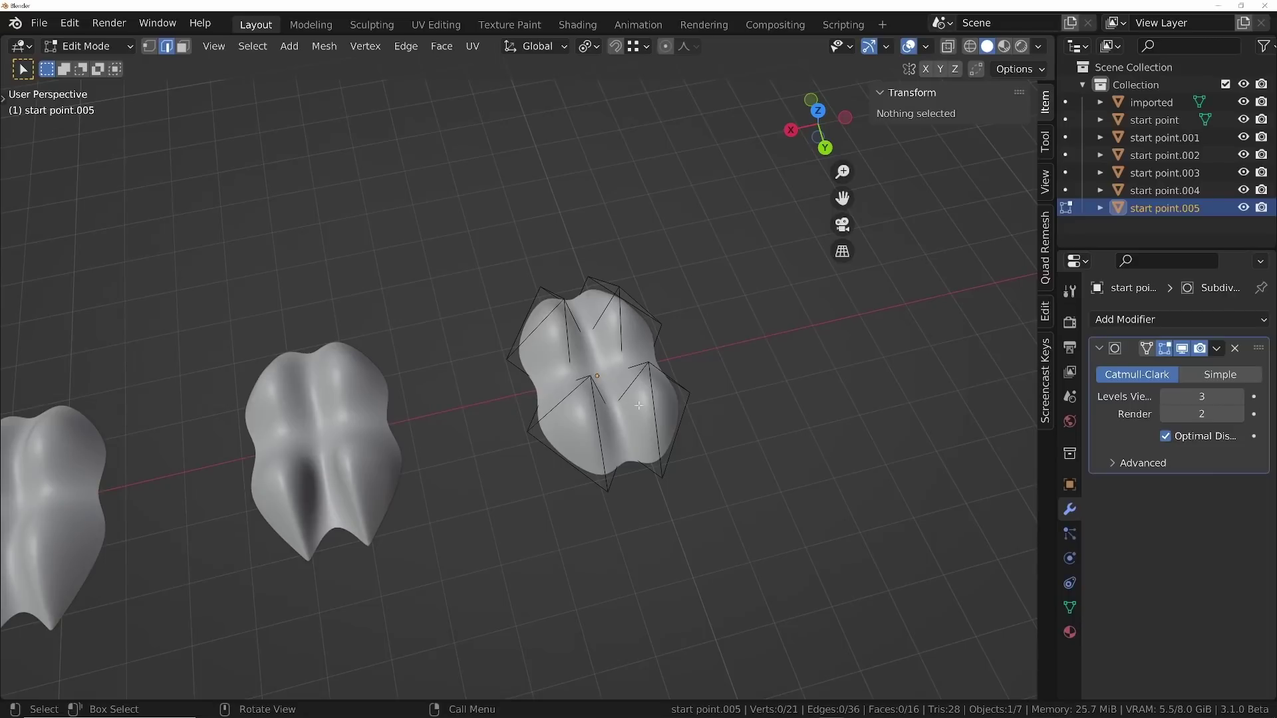
key("1")
left_click(663, 481)
left_click(608, 493, "shift")
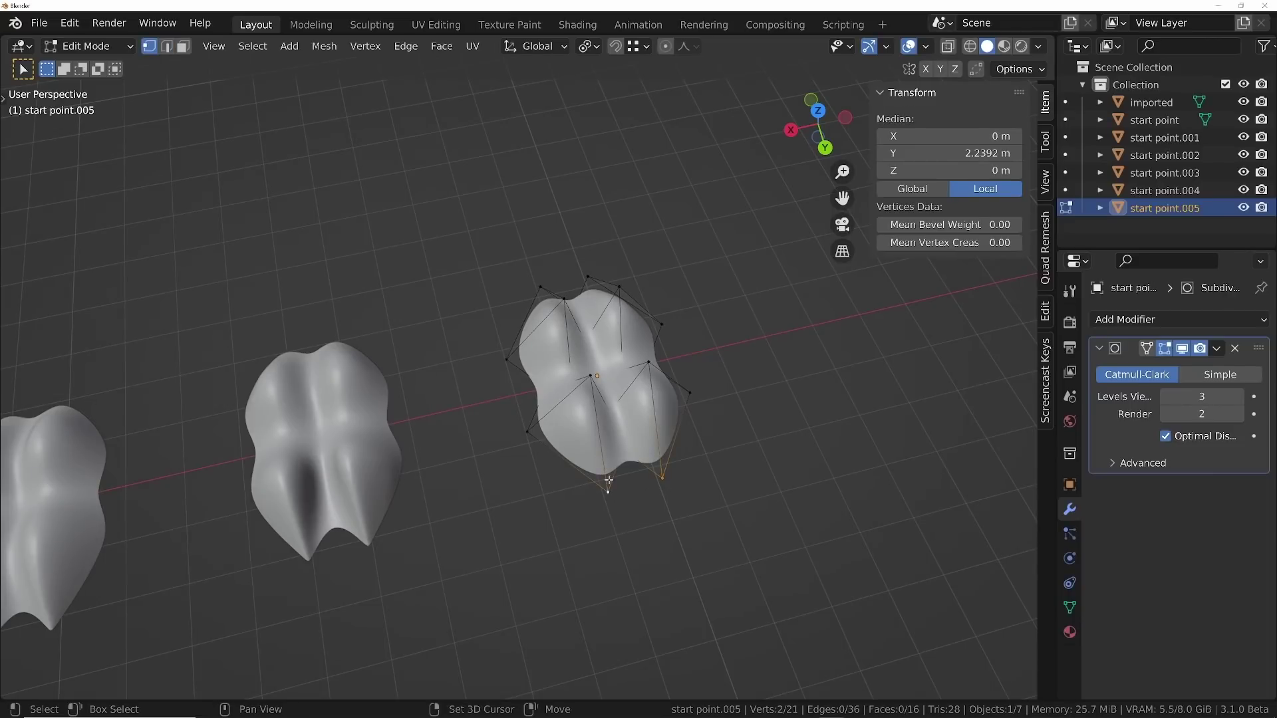
middle_click_drag(608, 493, 598, 476)
left_click(540, 269, "shift")
left_click(587, 253, "shift")
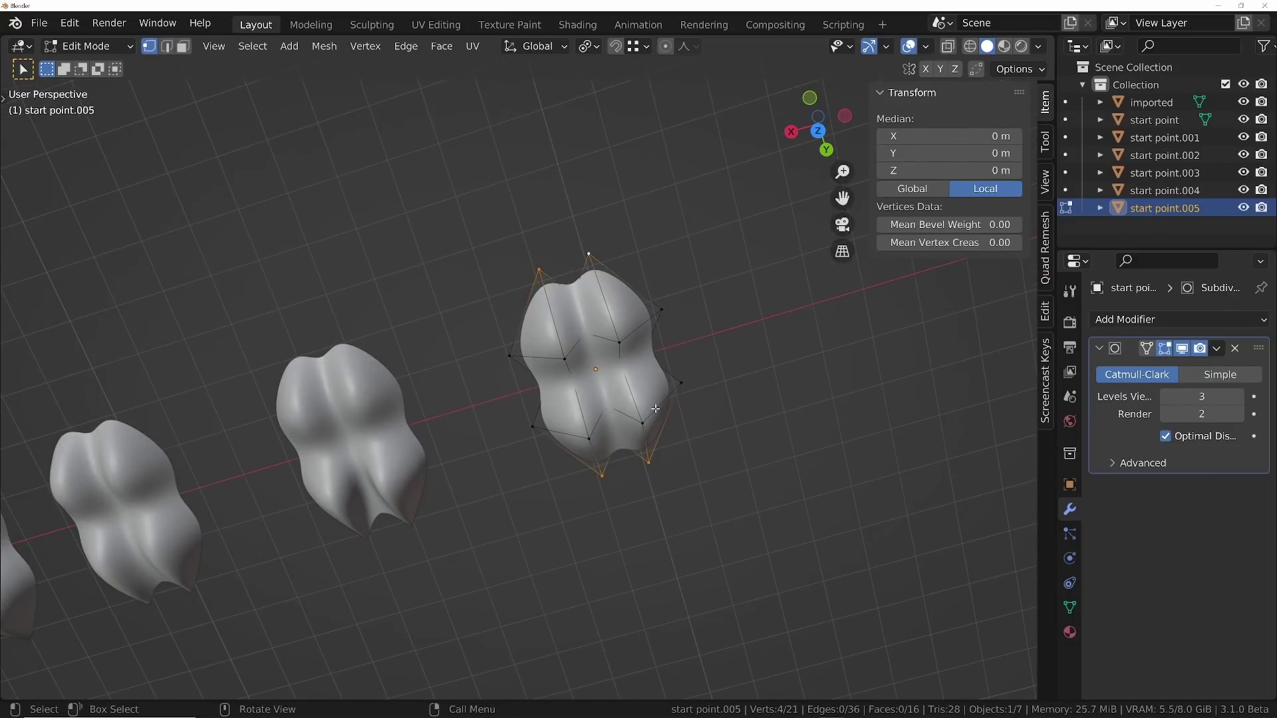
middle_click_drag(584, 256, 744, 311)
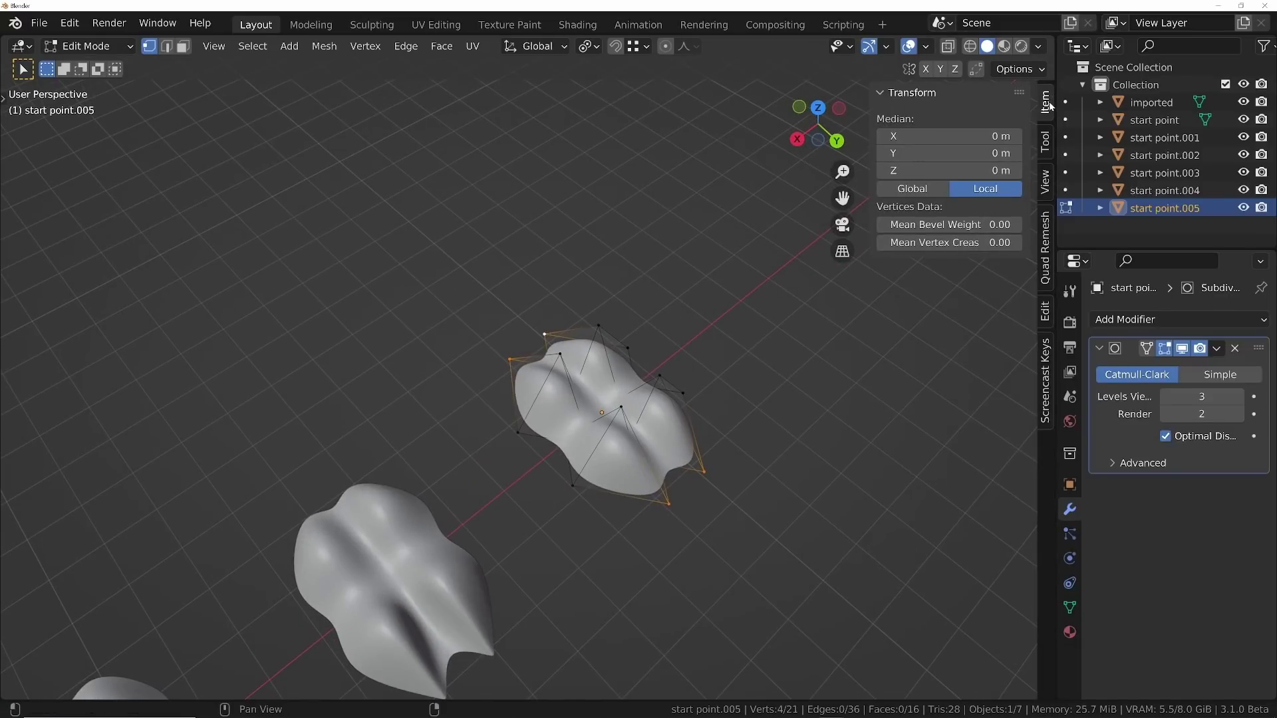
middle_click_drag(698, 359, 738, 357)
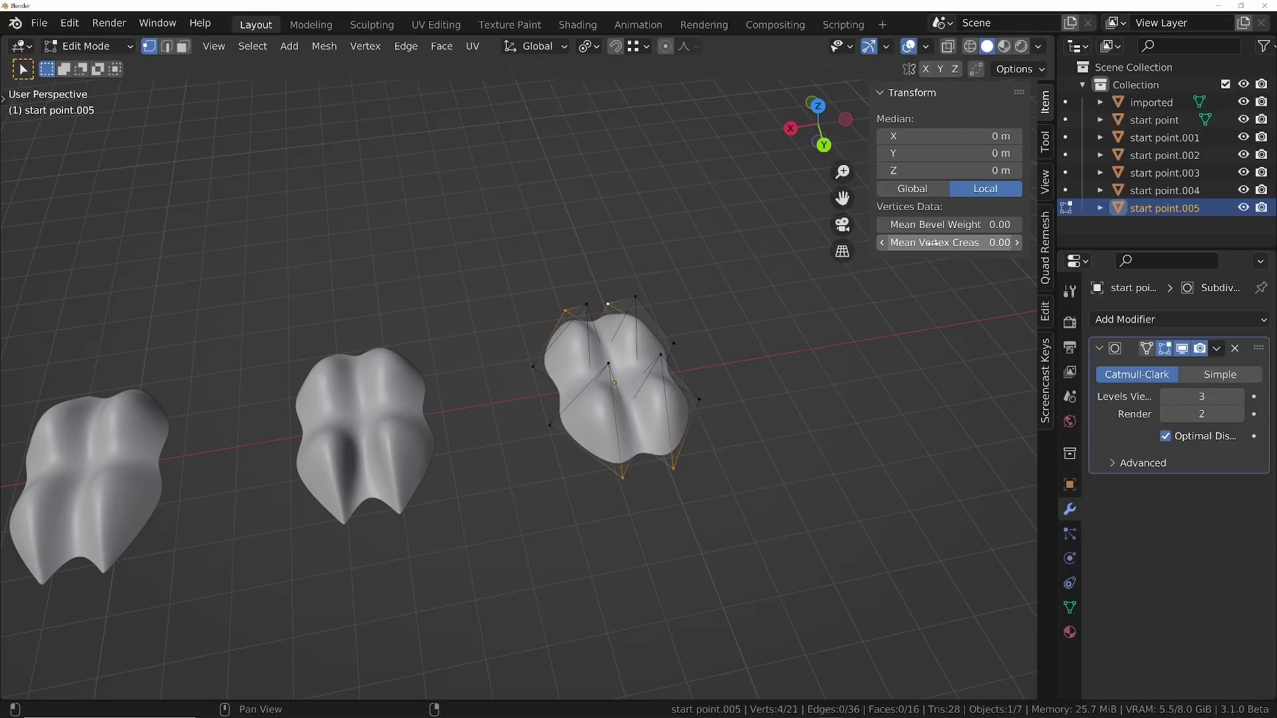
left_click_drag(933, 243, 1056, 243)
key("Tab")
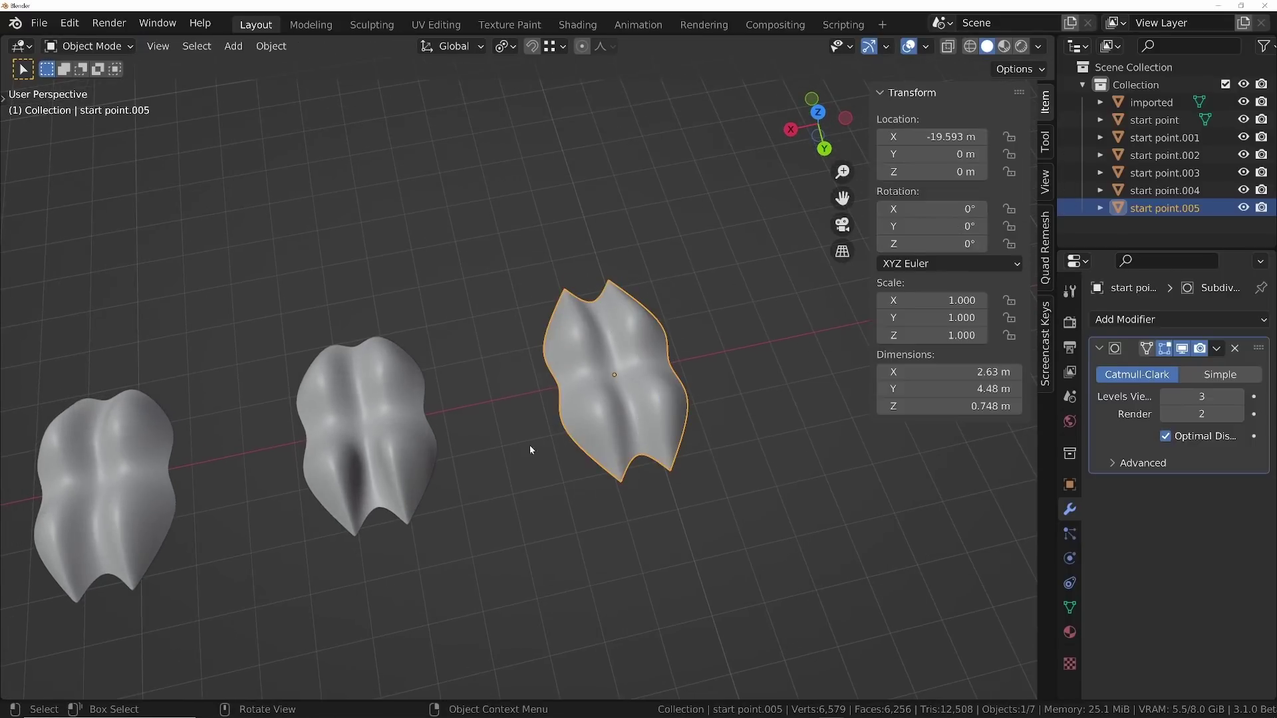
Move the creased copy along the X axis to sit right beside the imported surface, at X about -4.33 m
scroll(628, 480, "up", 4)
scroll(601, 437, "down", 8)
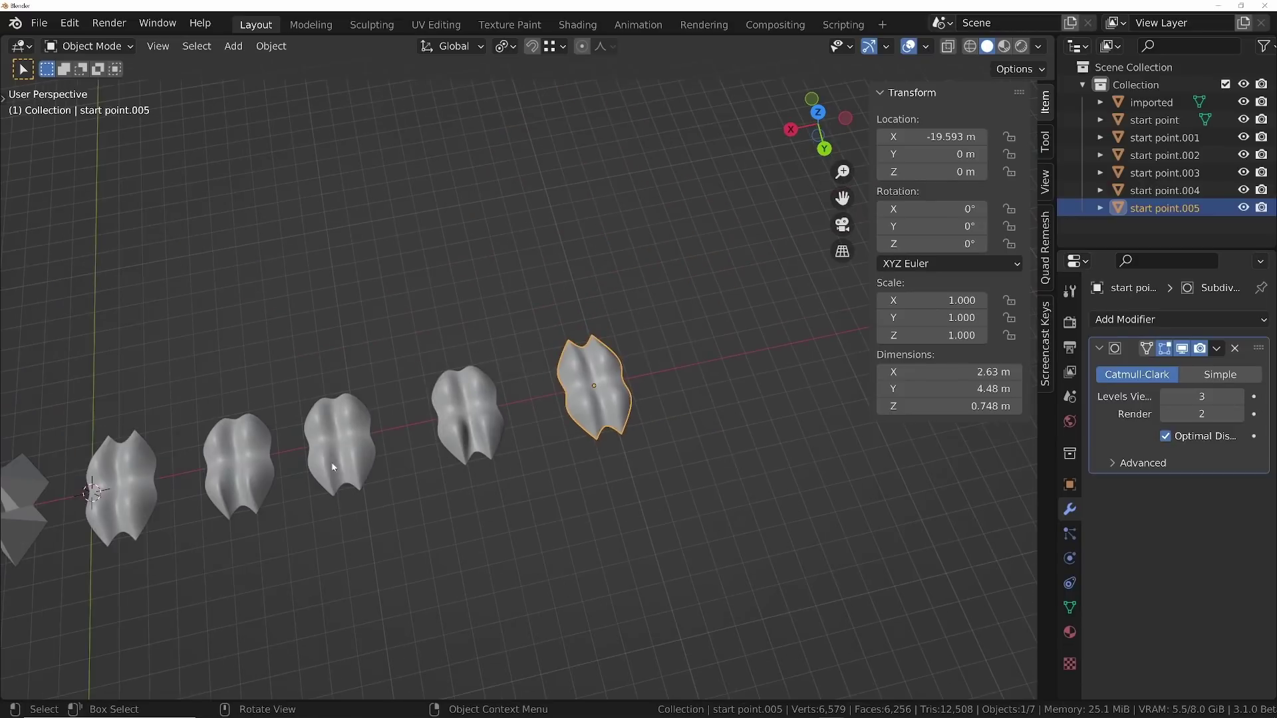
middle_click_drag(333, 465, 469, 422, "shift")
left_click(271, 471)
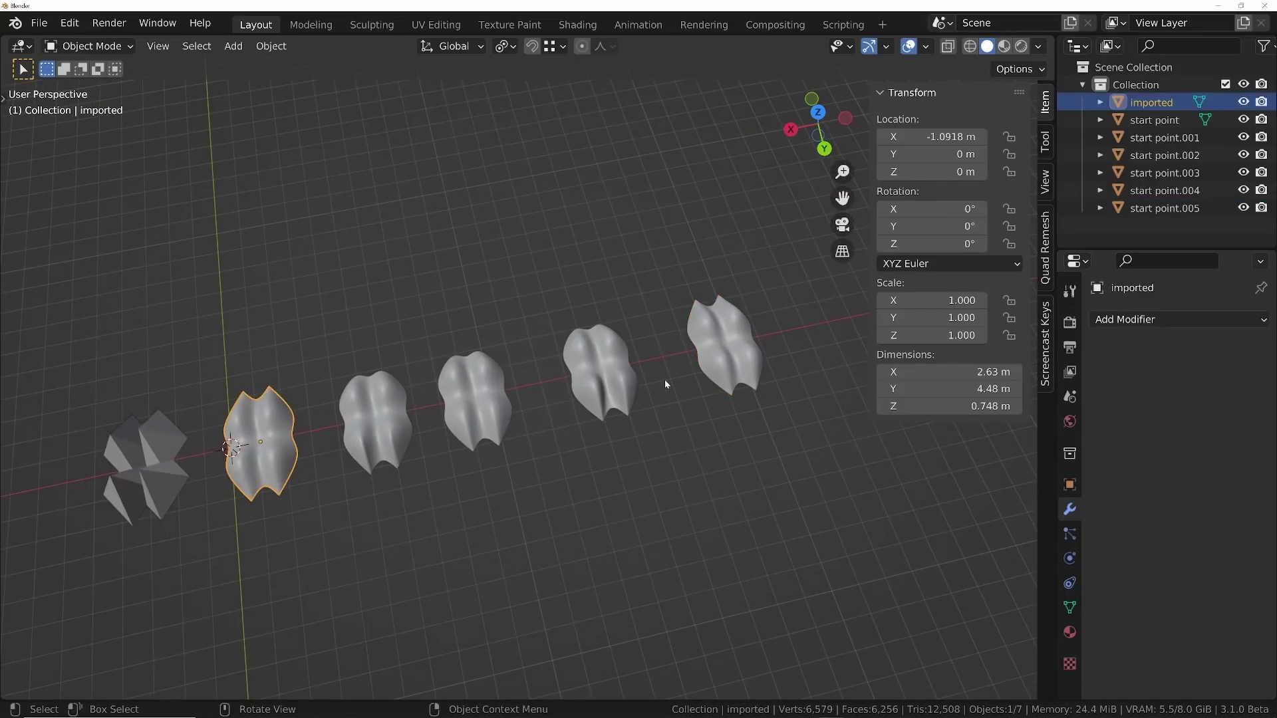
left_click(727, 365)
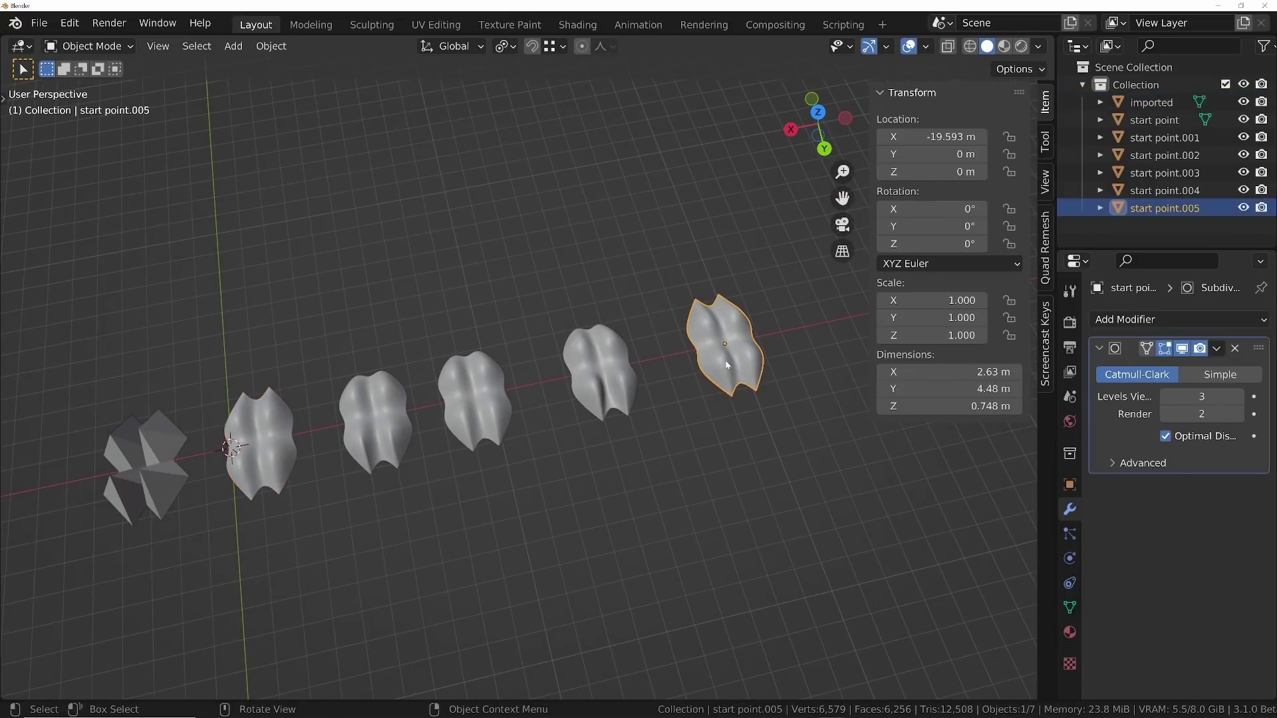
key("g")
key("x")
left_click(346, 432)
Isolate the creased copy with the imported surface and turn off the copy's Optimal Display to compare both topologies in wireframe and solid shading
left_click(266, 446, "shift")
key("slash")
middle_click_drag(359, 484, 333, 473)
left_click(659, 413)
left_click(1166, 436)
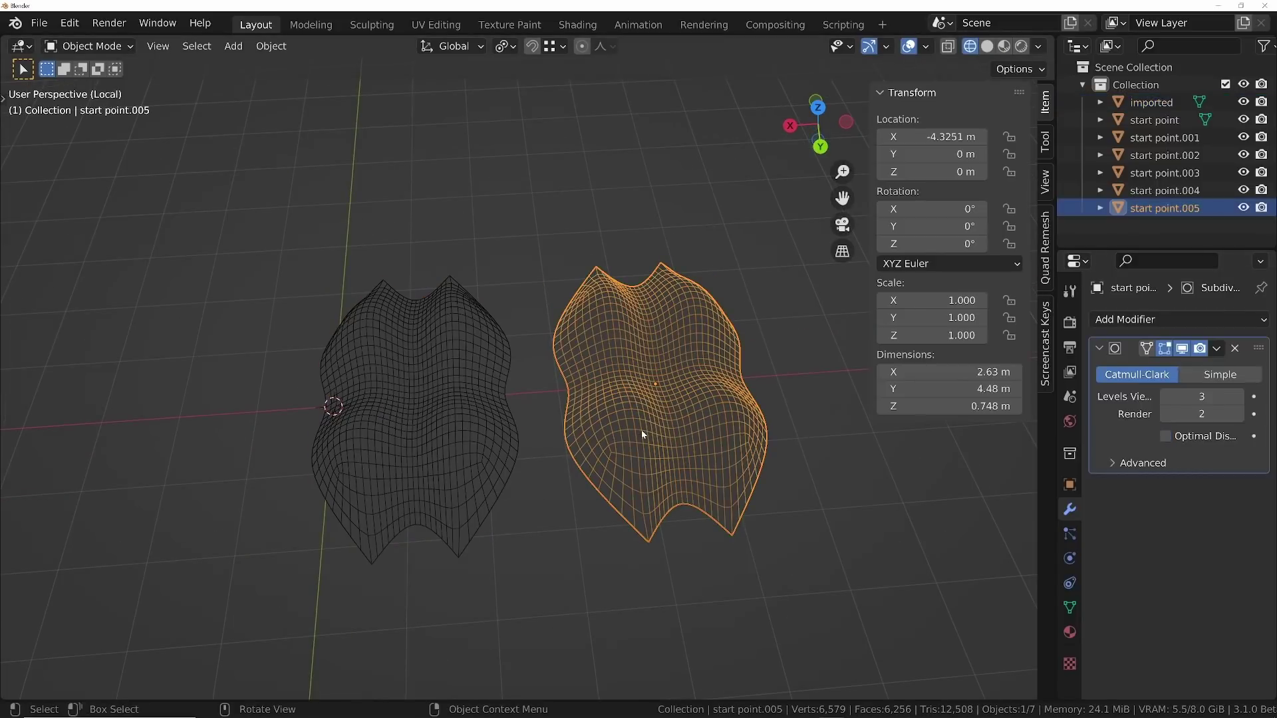
mouse_move(641, 430)
middle_mouse_down()
mouse_move(633, 471)
mouse_move(677, 415)
mouse_move(548, 445)
mouse_move(571, 432)
mouse_move(447, 509)
mouse_move(528, 496)
mouse_move(533, 465)
mouse_move(529, 525)
middle_mouse_up()
key("shift+z")
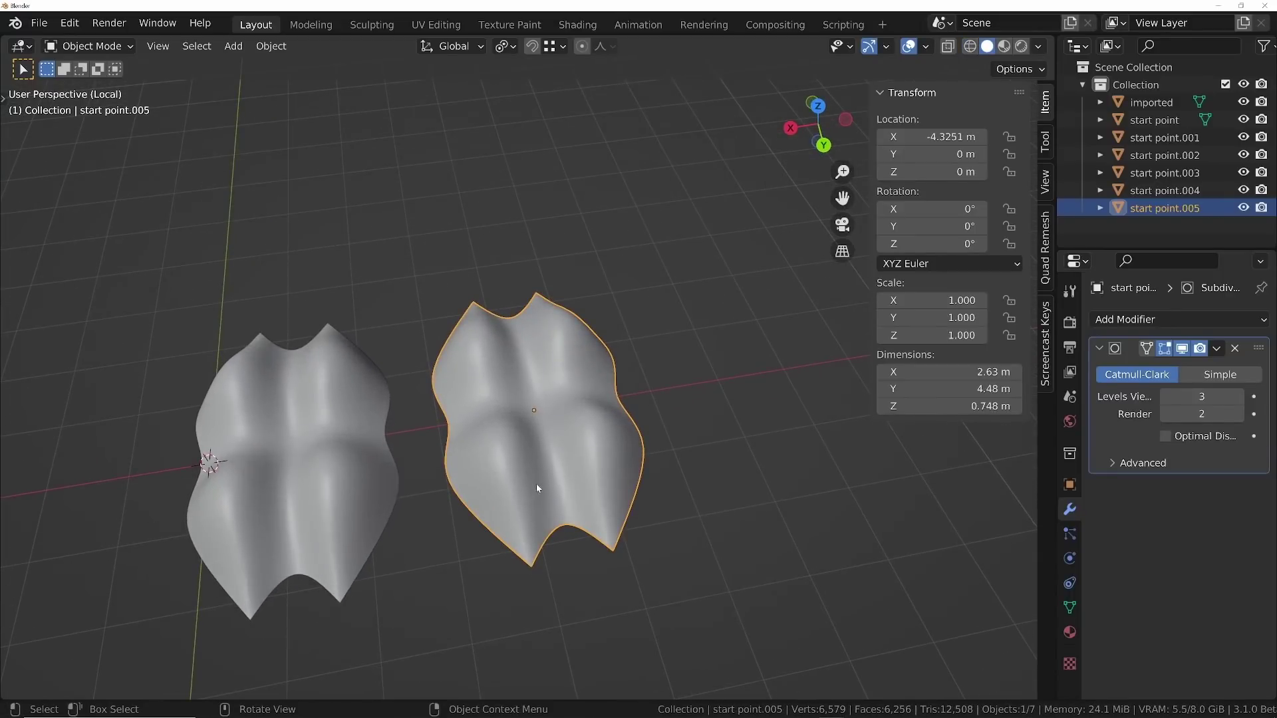
Try lowering one pointed corner vertex's crease to 0.15 on the creased copy, and restore it to 1.00
key("ctrl+Tab")
left_click(585, 490)
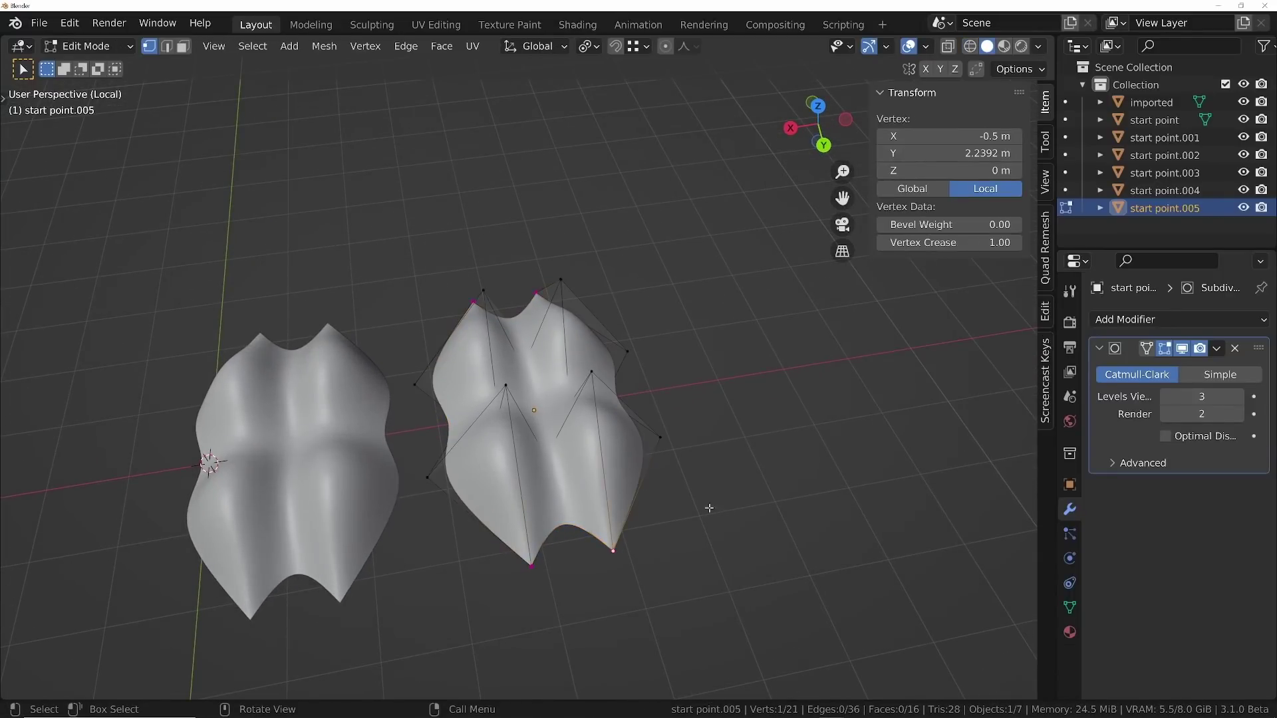
left_click_drag(951, 242, 904, 242)
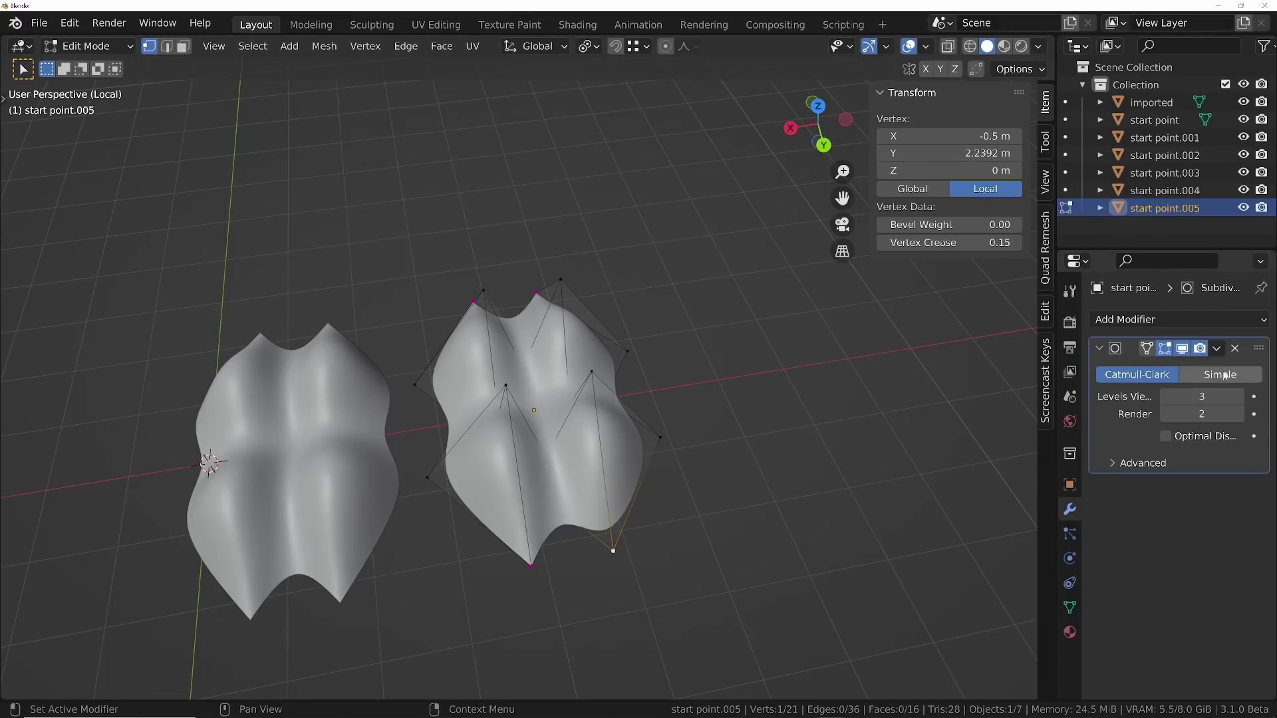
middle_click_drag(616, 504, 608, 473)
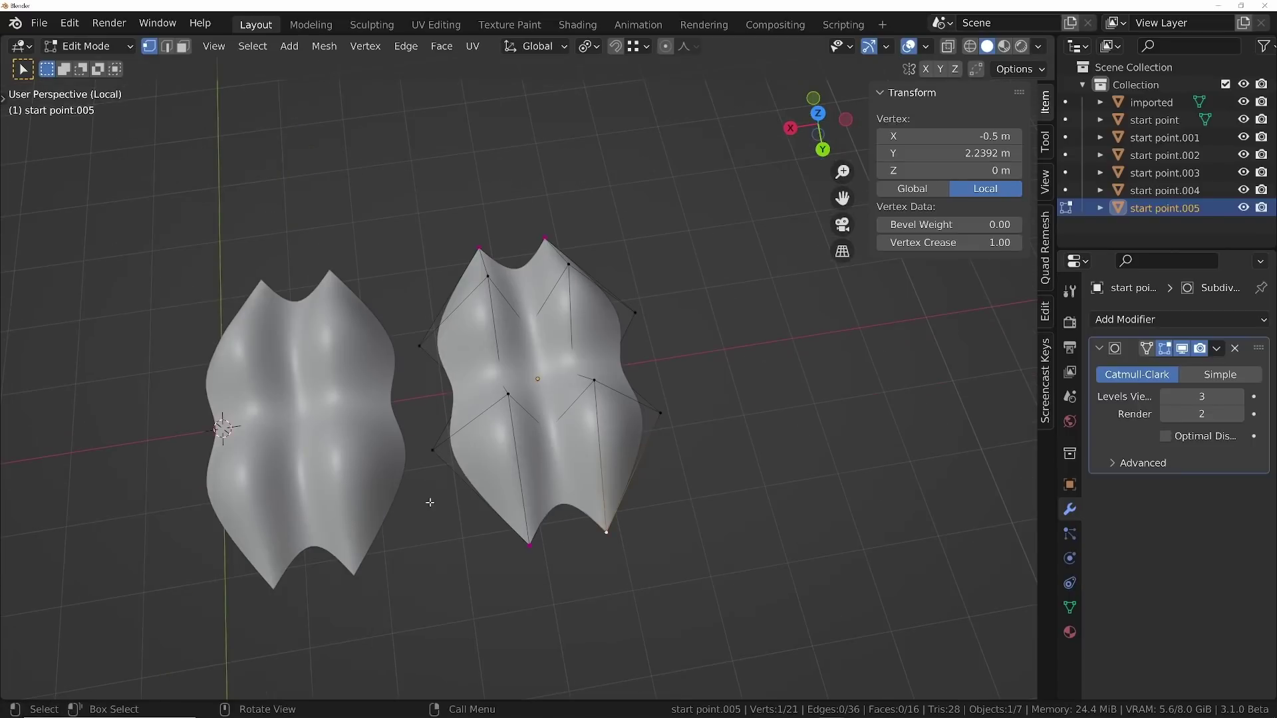